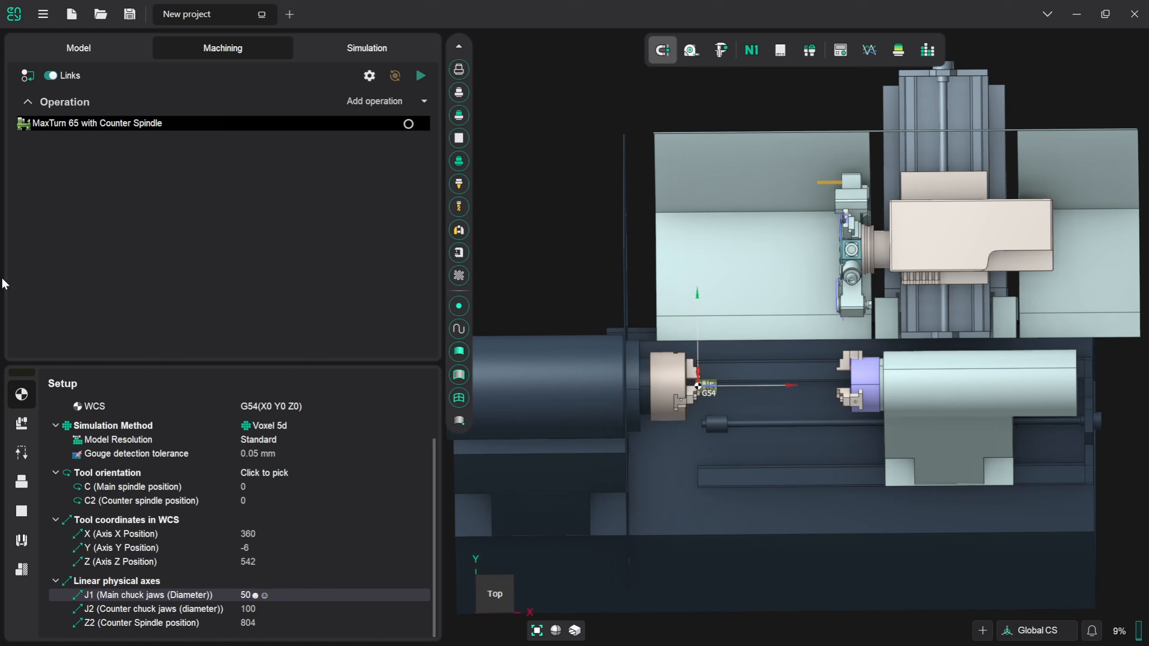
Add a Lathe facing operation under MaxTurn 65 with Counter Spindle and review its OD cutting tool parameters
click(425, 101)
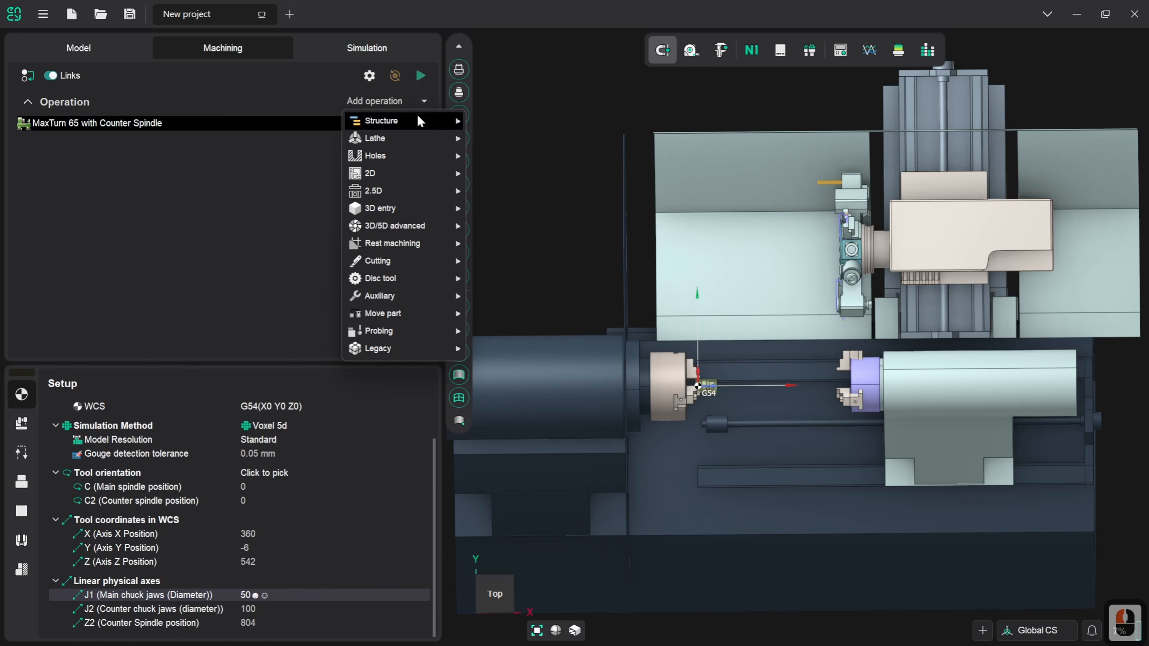
mouse_move(413, 136)
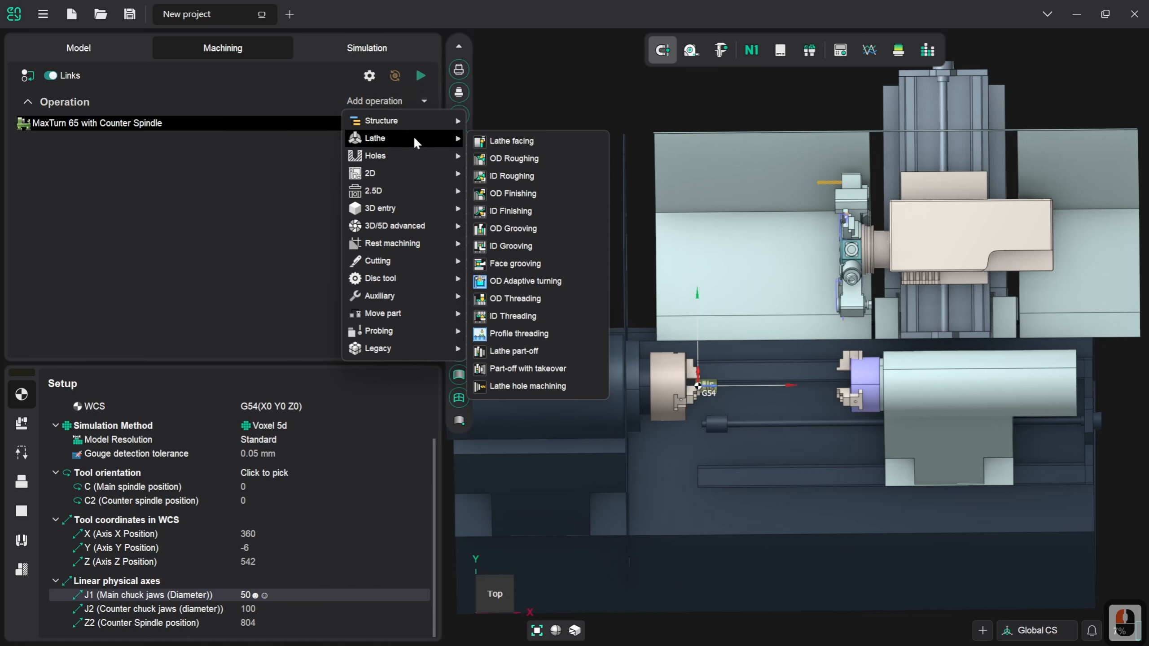
click(528, 146)
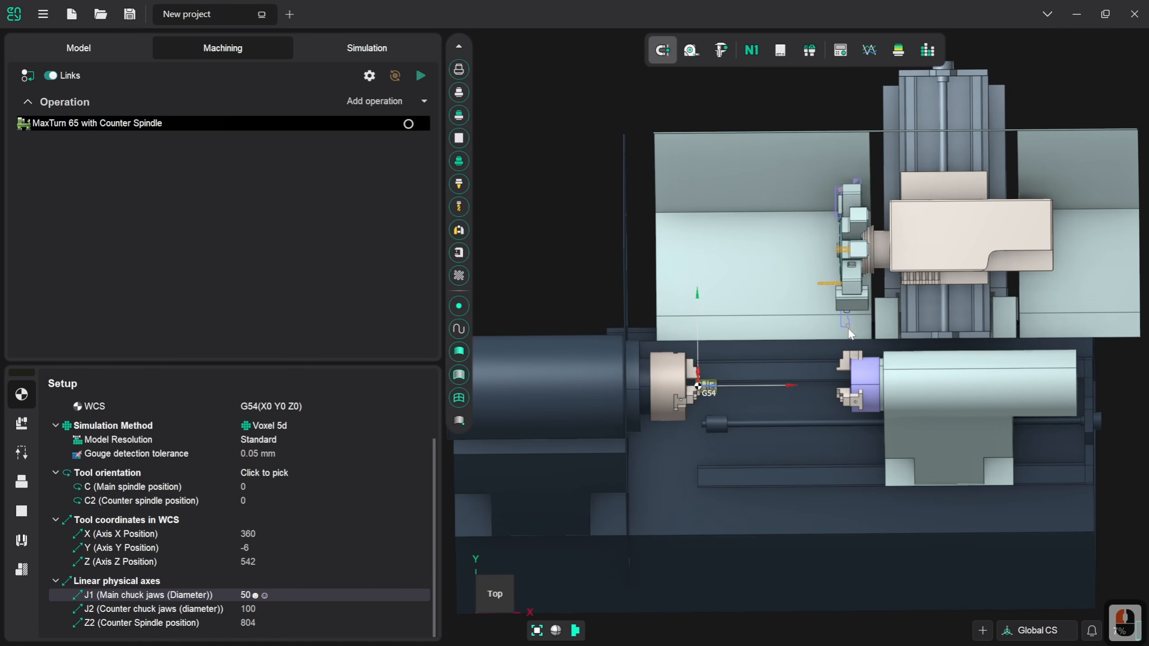
scroll(718, 386, up, 8)
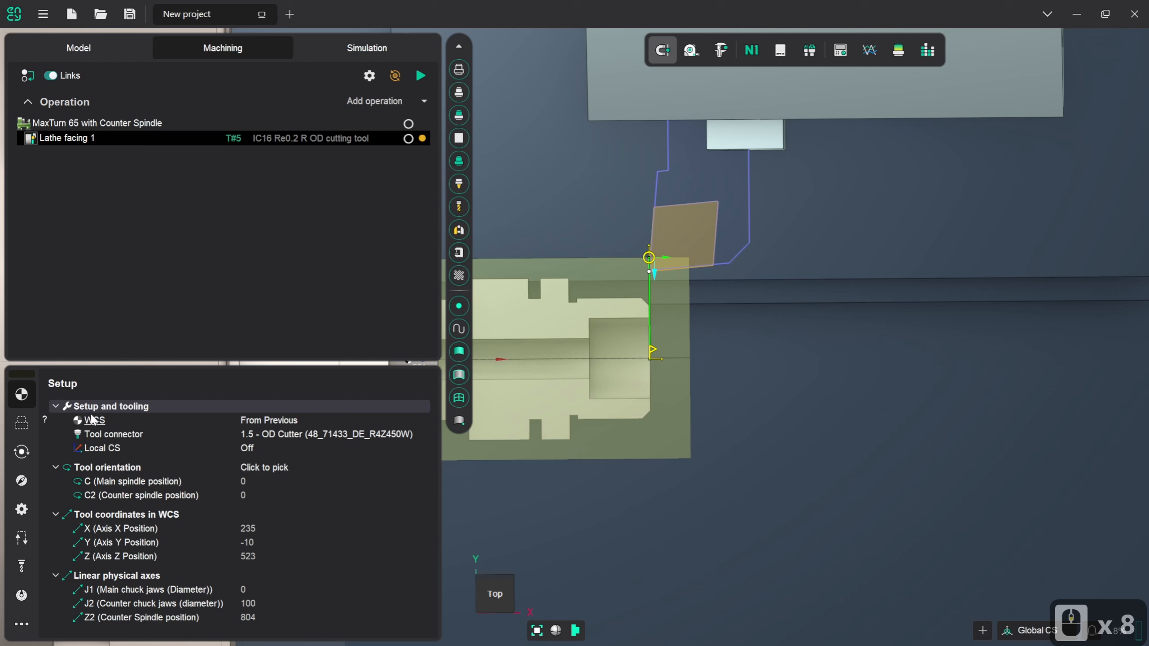
click(26, 567)
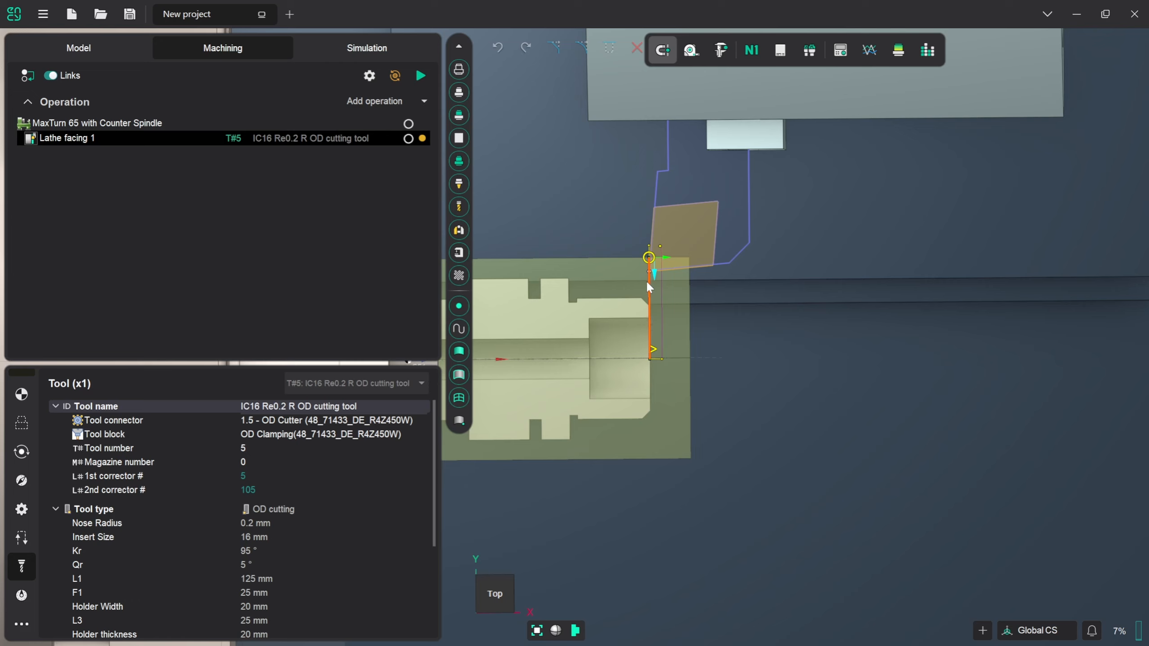
mouse_move(650, 251)
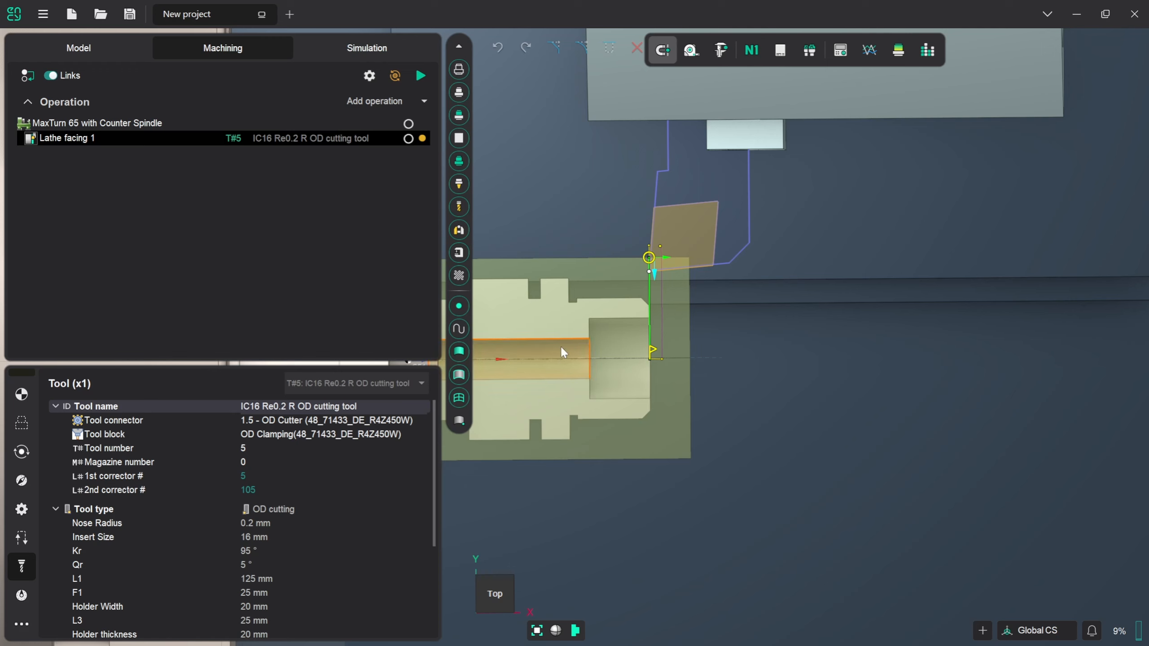
Set the lathe facing cycle's axial thickness to 4 mm and its pass count to 5
click(21, 451)
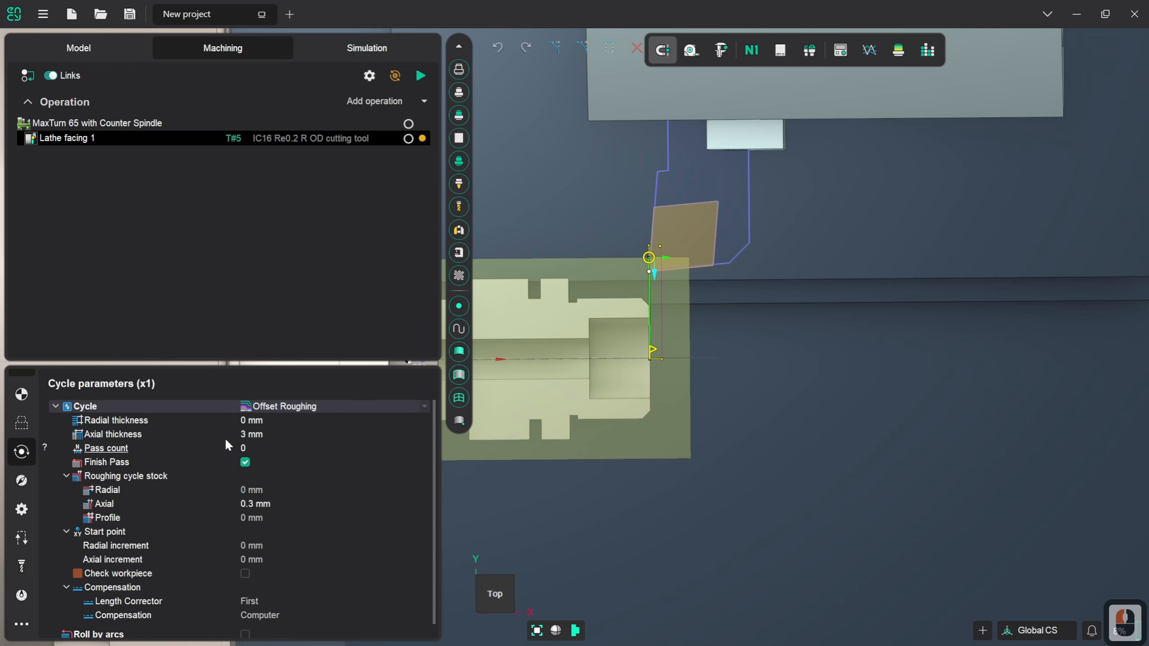
click(245, 437)
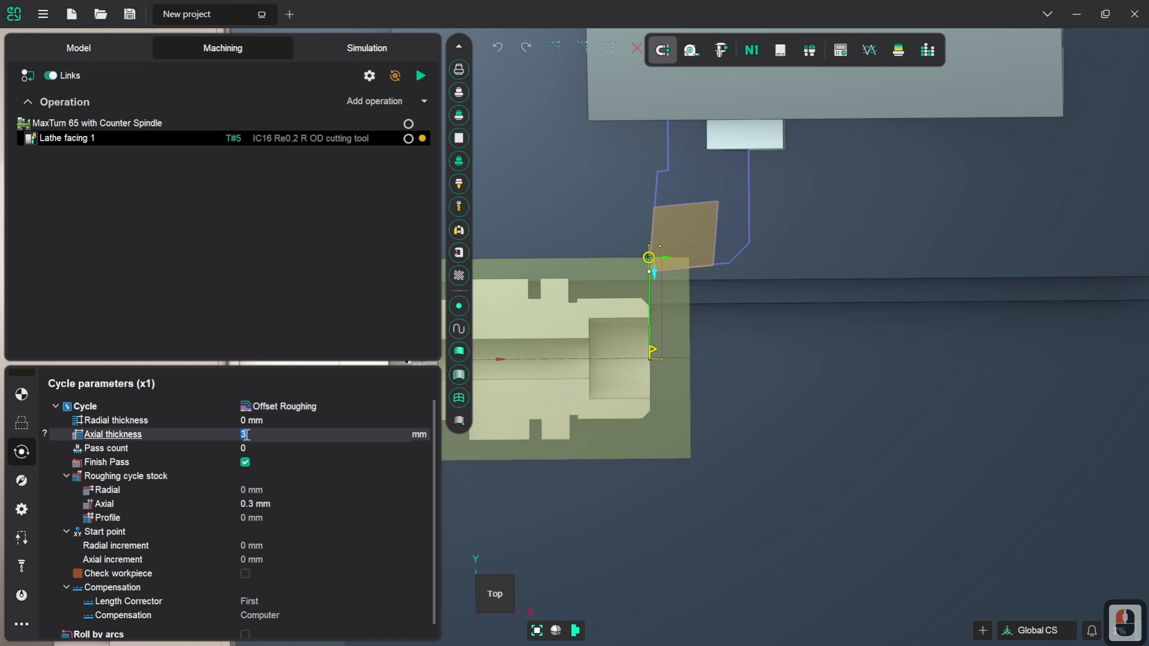
text(4)
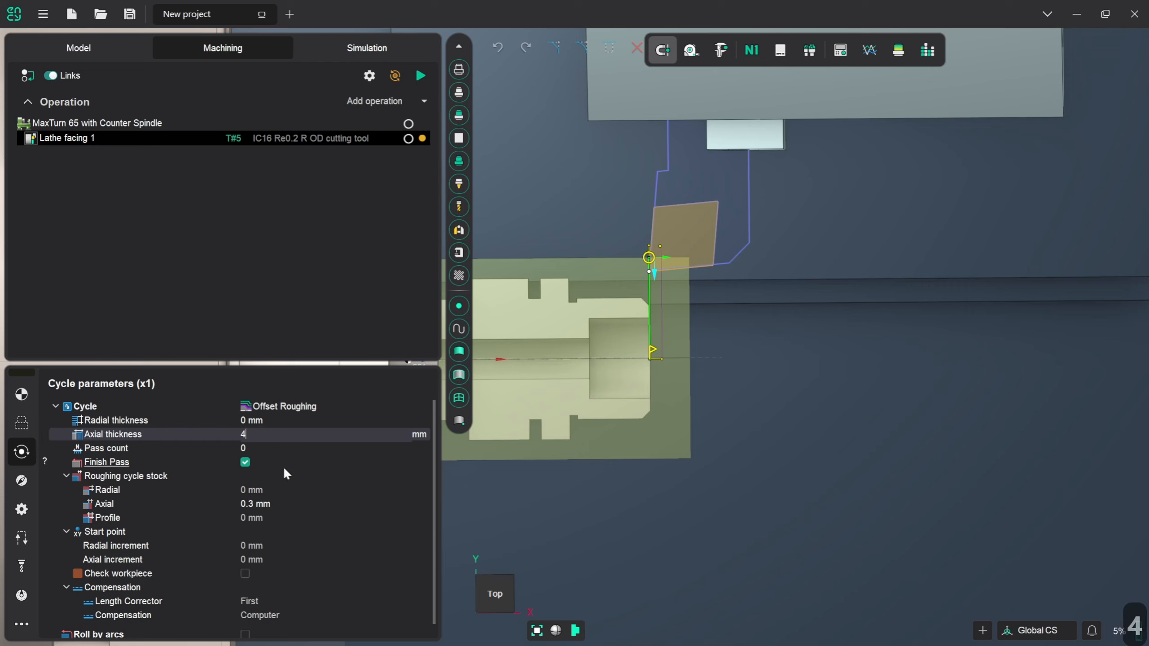
click(268, 449)
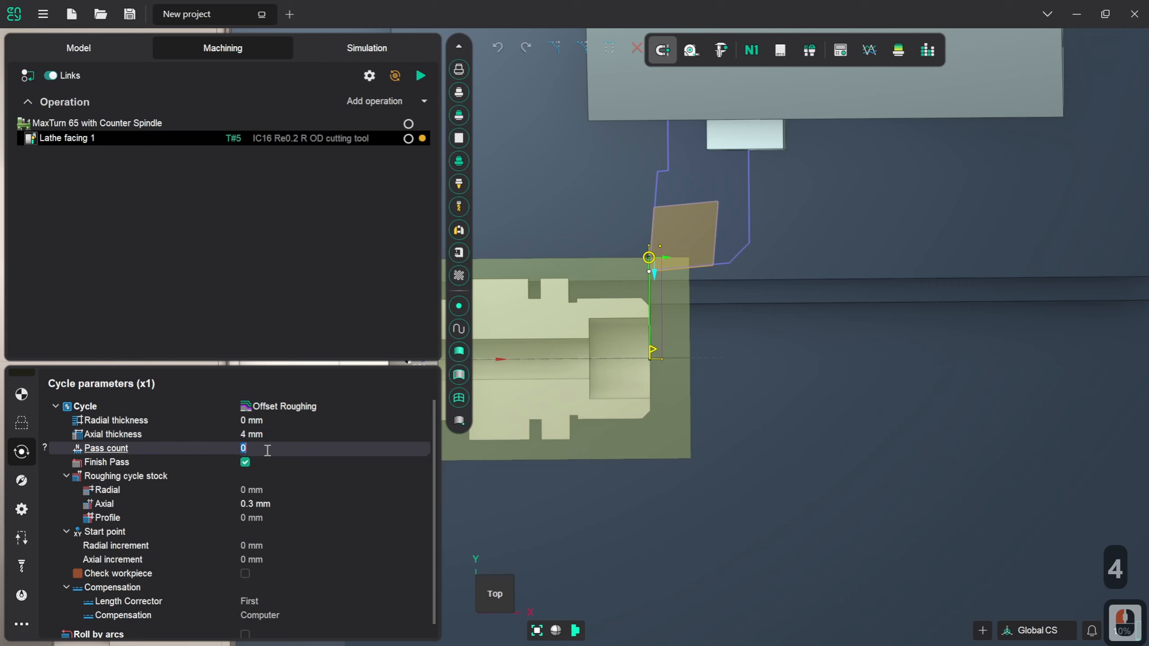
text(5)
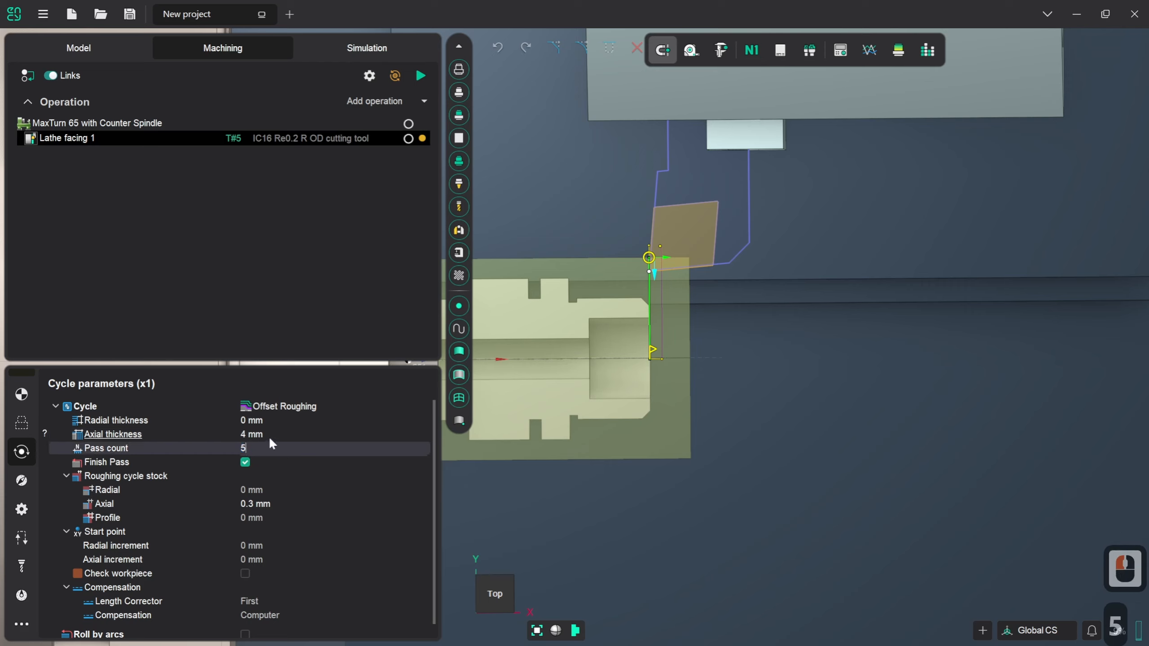
Increase the facing cycle's axial thickness to 7 mm to cover the excess stock, and generate the facing toolpath
click(271, 435)
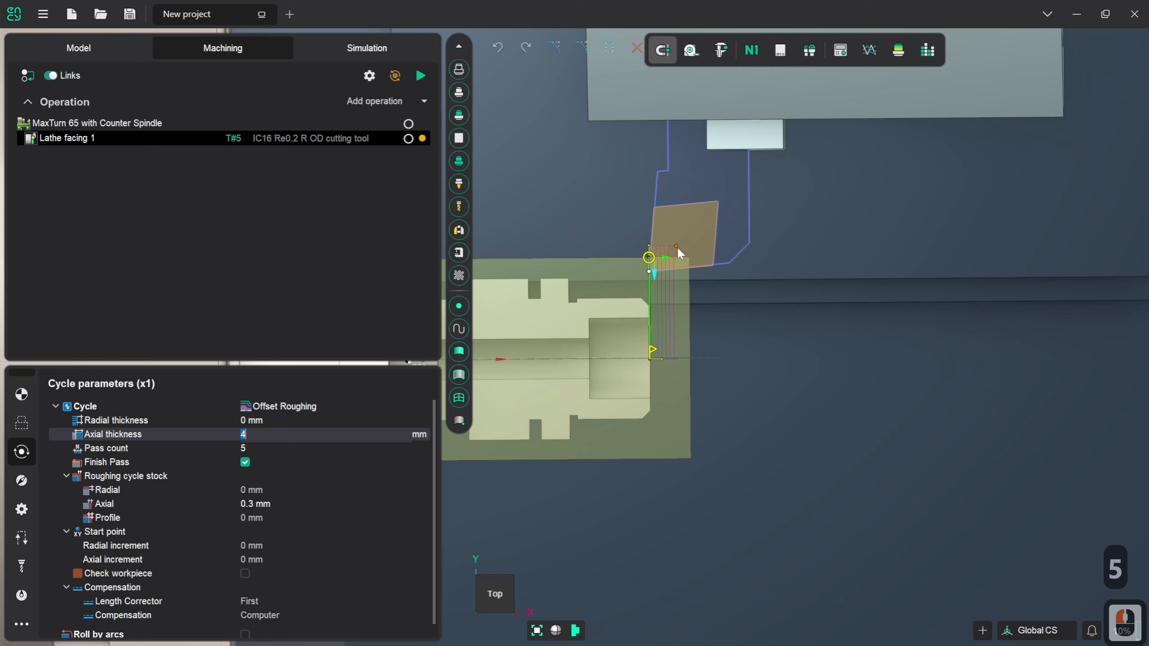
scroll(672, 260, up, 2)
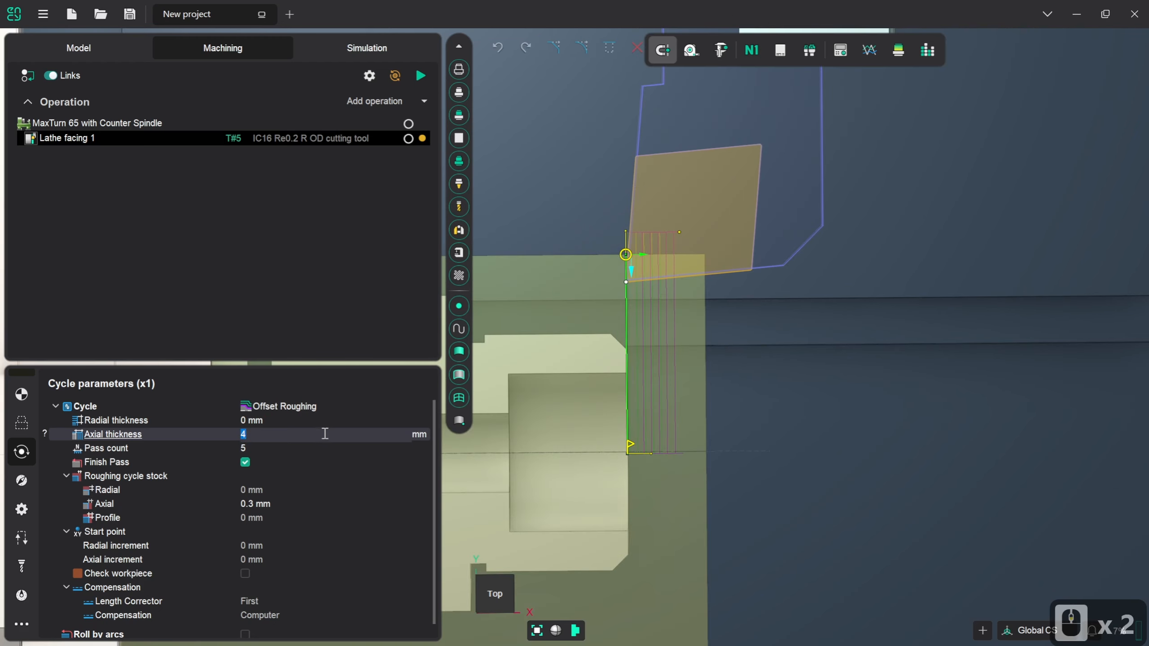
scroll(325, 433, up, 1)
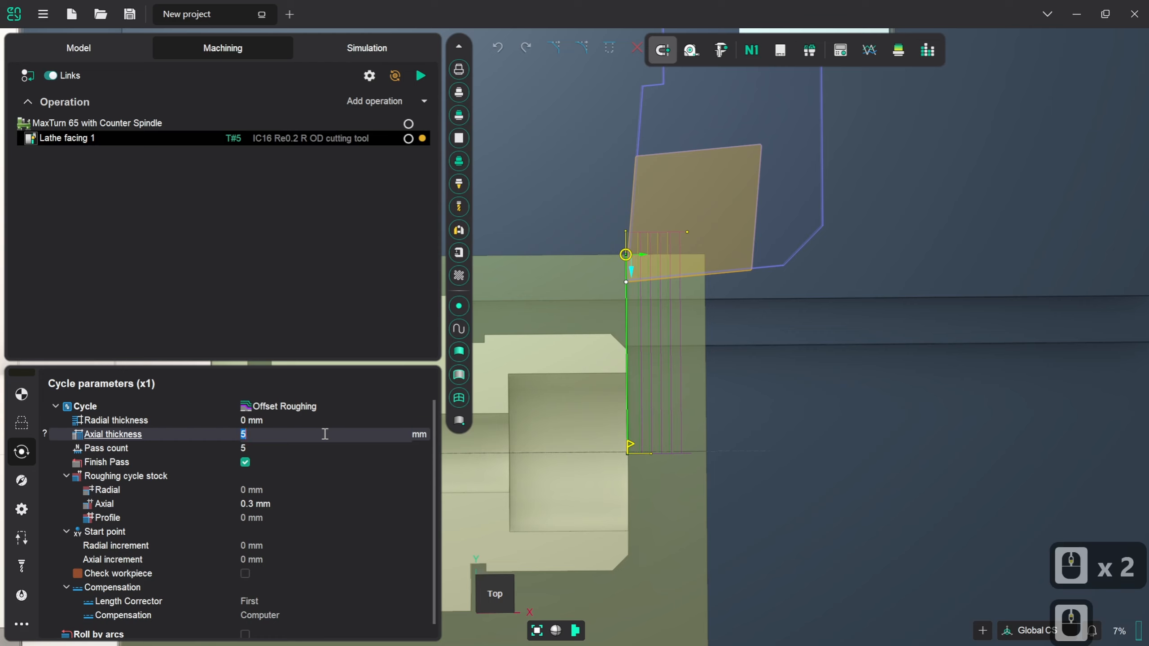
scroll(325, 434, up, 2)
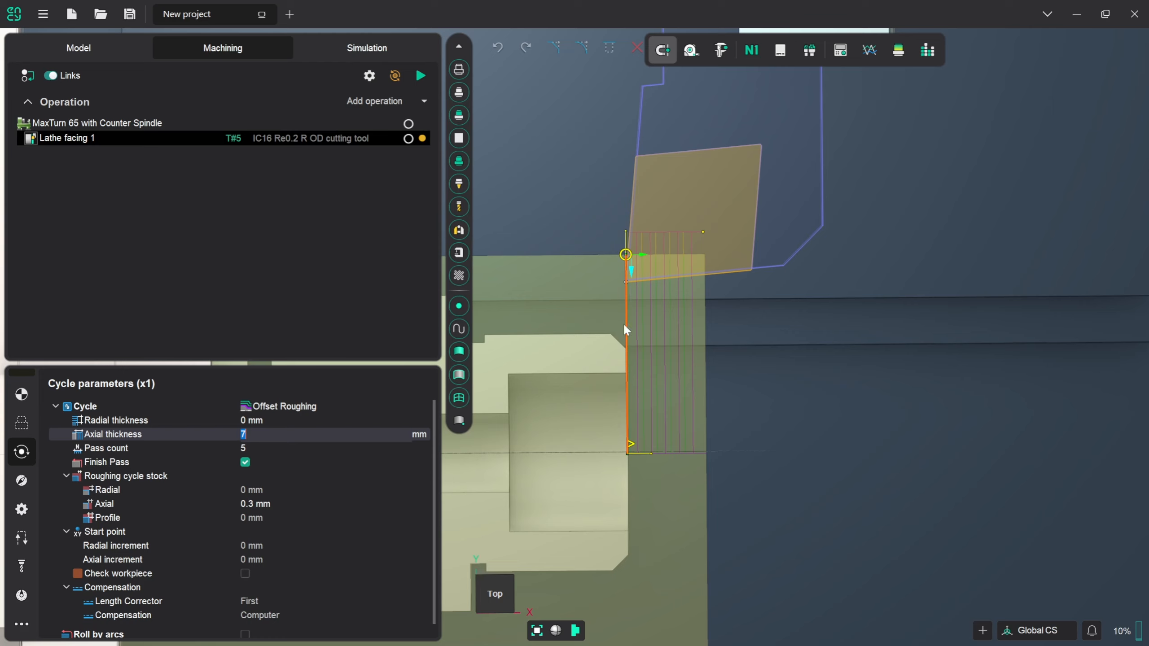
click(420, 76)
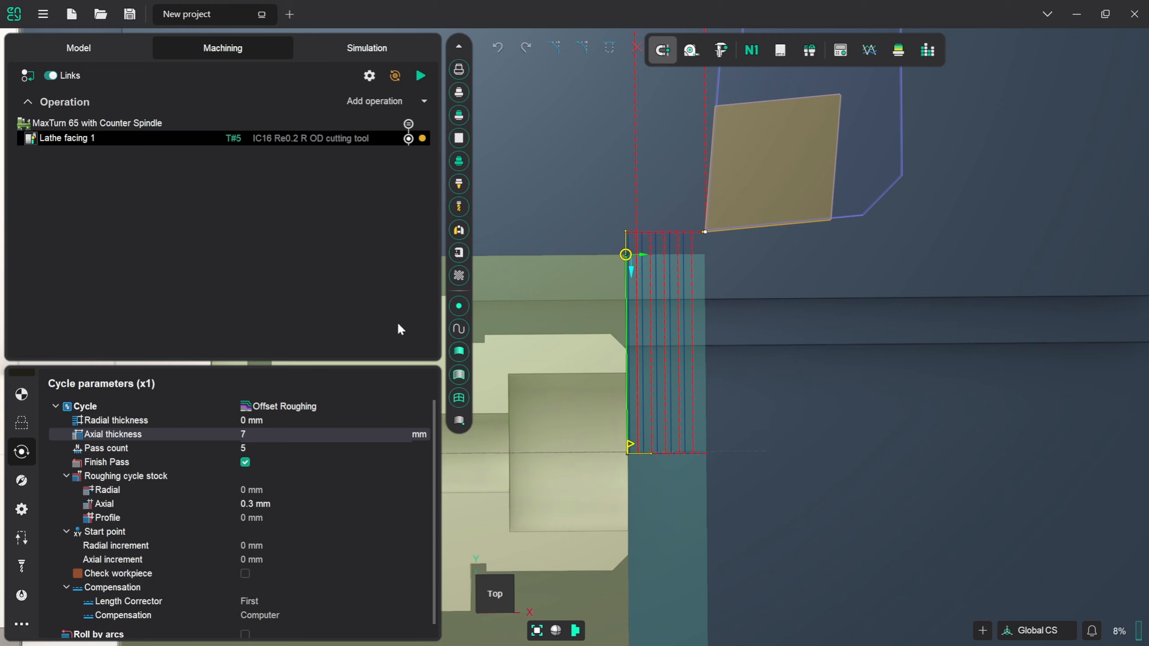
Run the machining simulation of the lathe facing operation, raising the playback speed while it runs
click(367, 45)
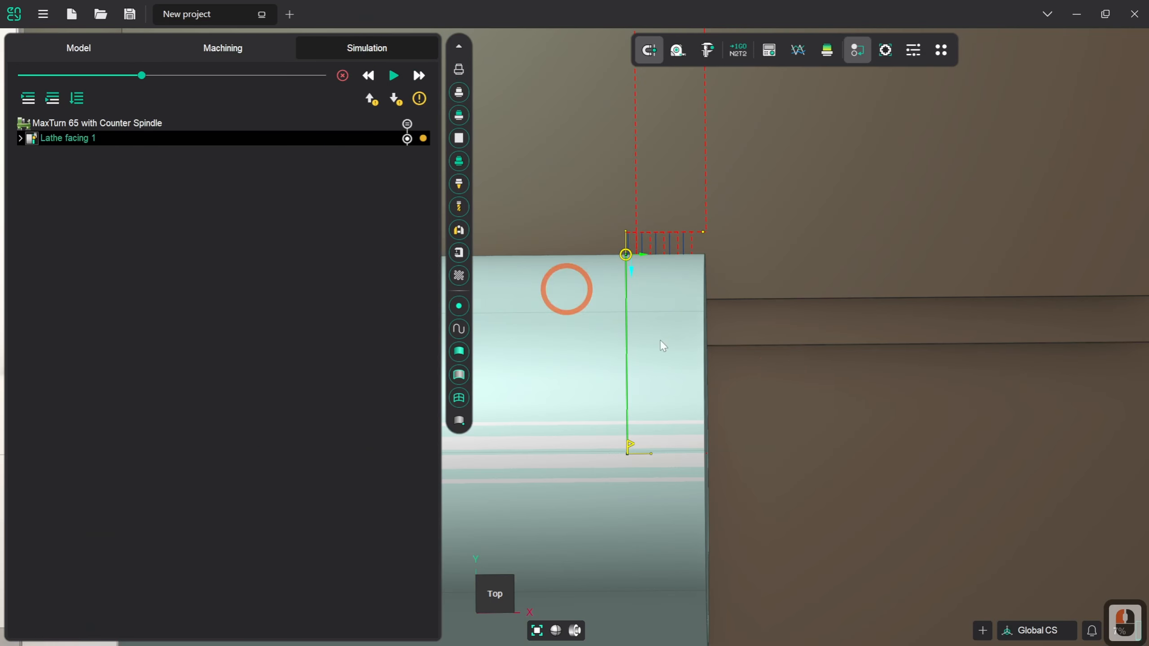
scroll(900, 382, down, 2)
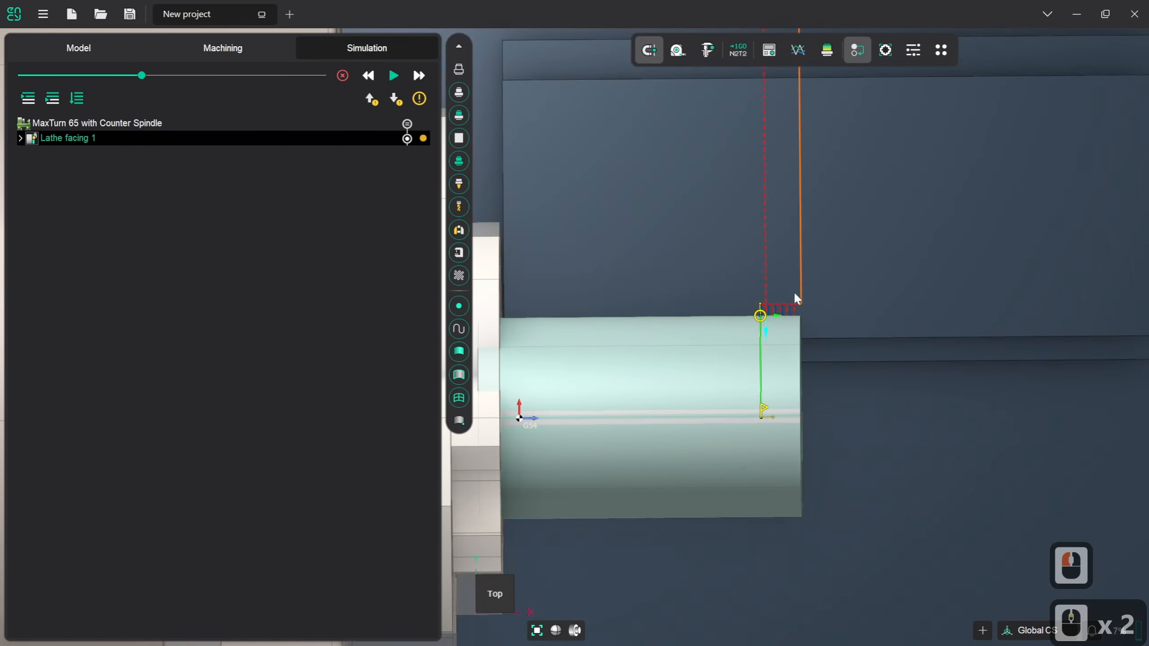
scroll(673, 320, down, 2)
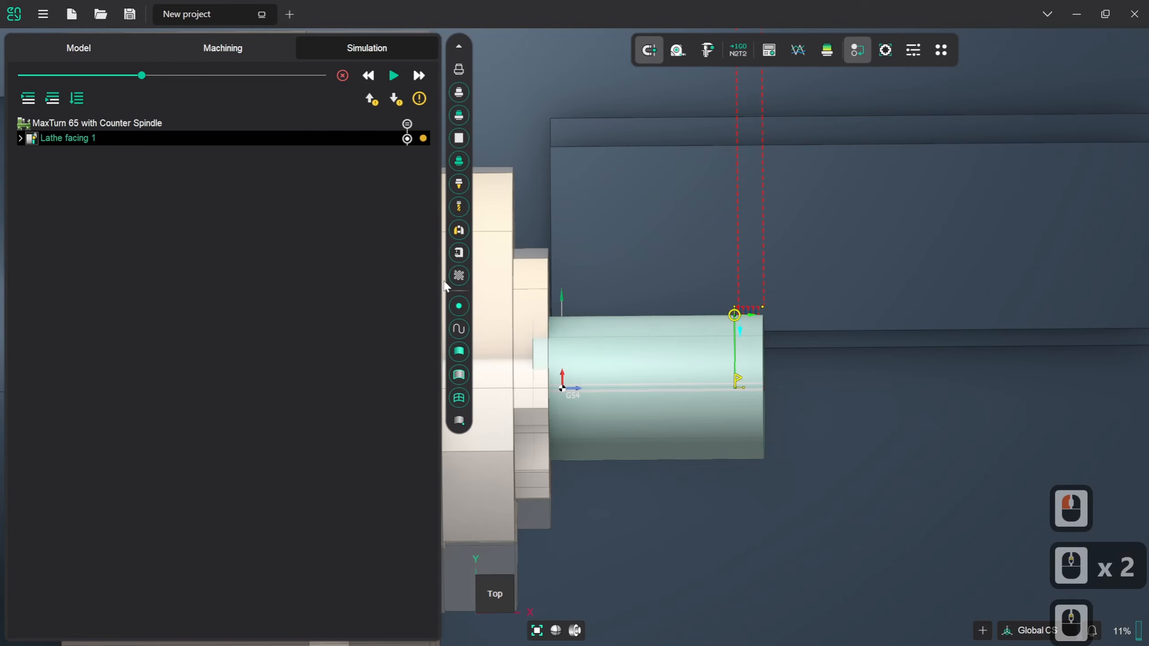
click(397, 76)
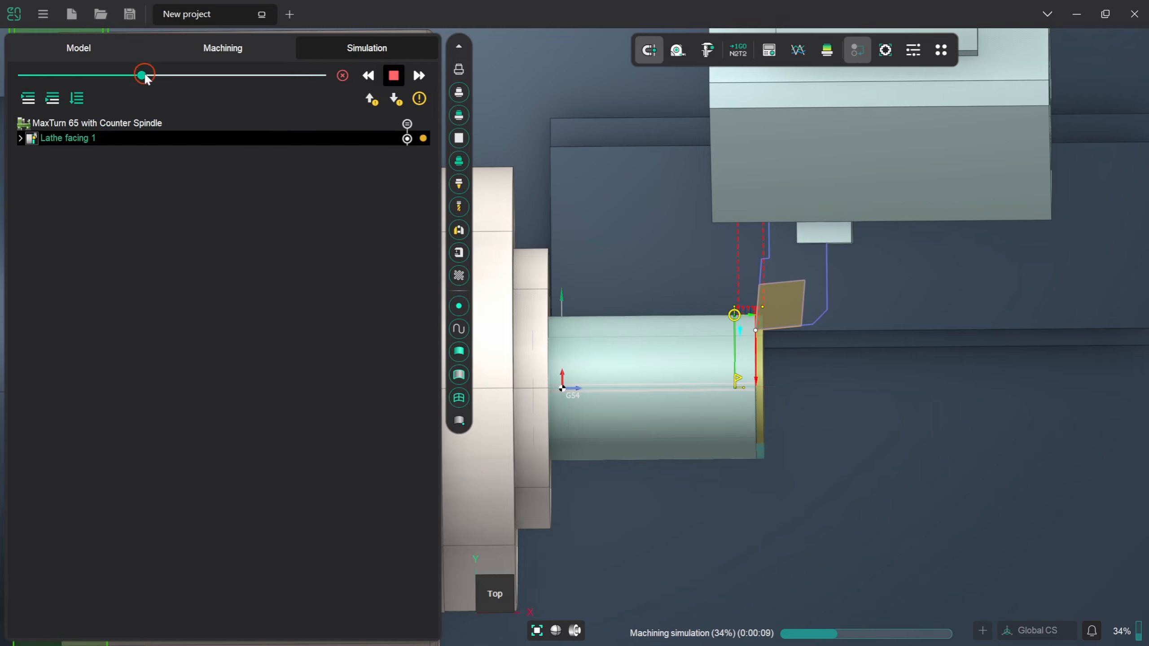
drag(142, 75, 170, 73)
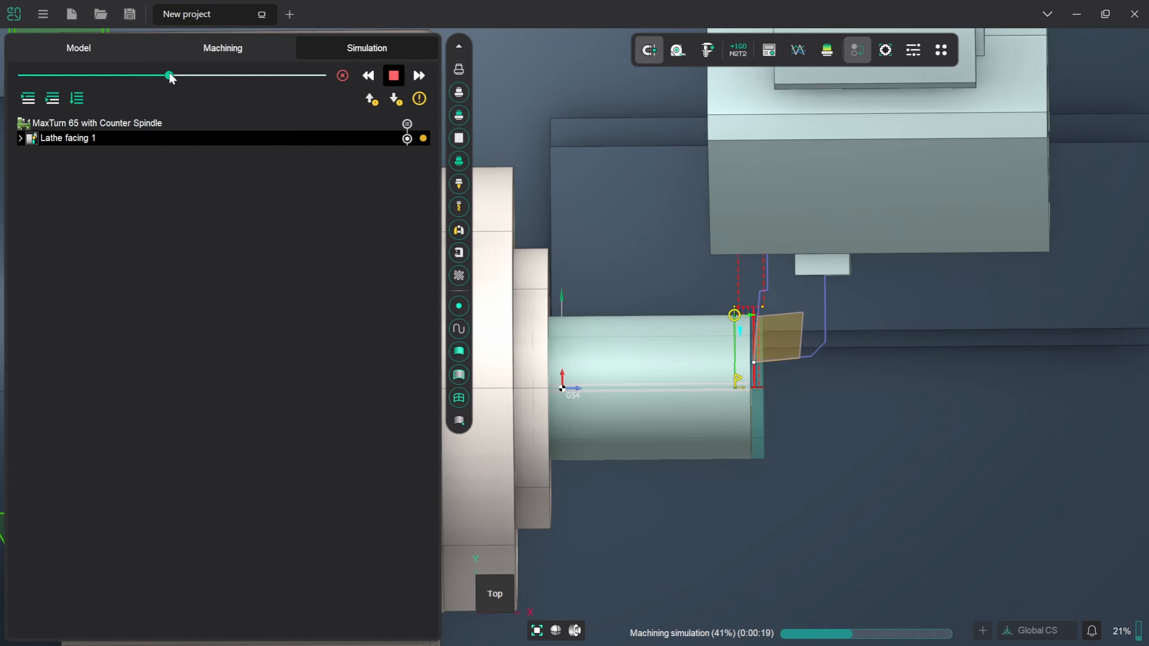
drag(169, 73, 202, 75)
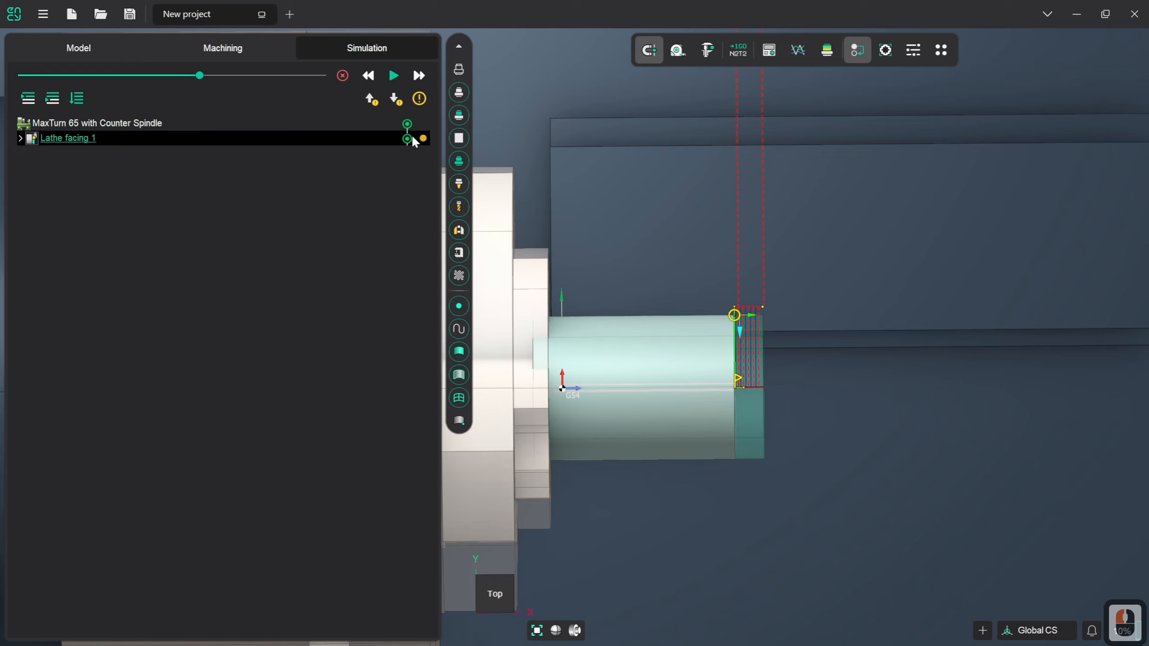
Return to the machining operations and add an OD Grooving operation after the lathe facing operation
click(243, 50)
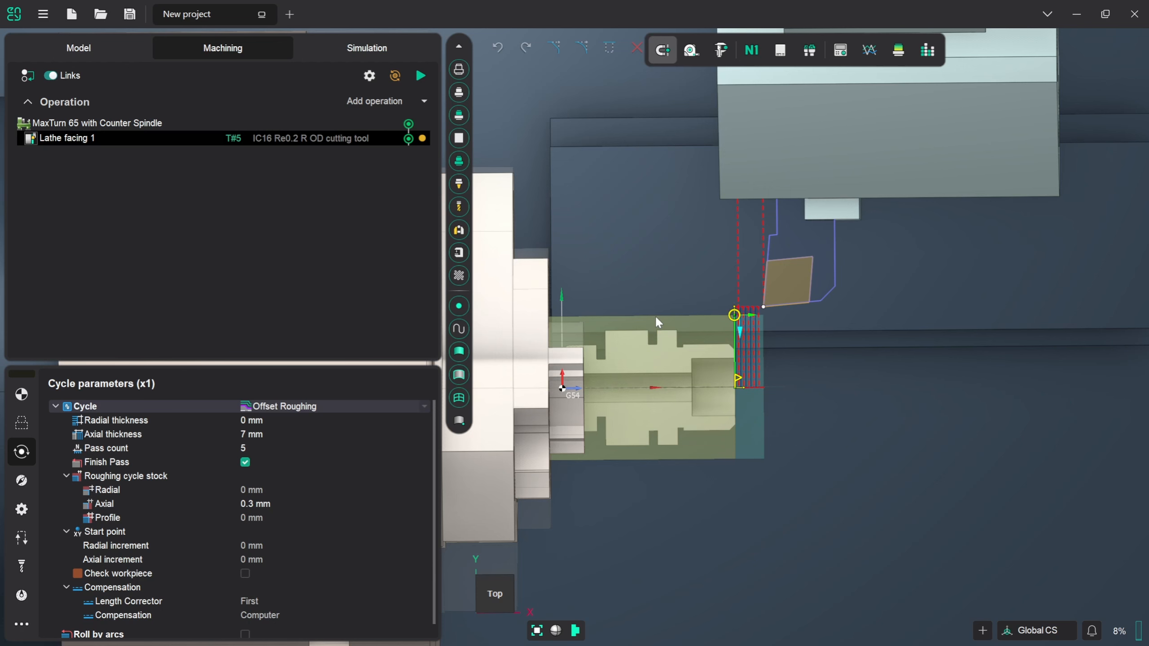
scroll(657, 320, up, 3)
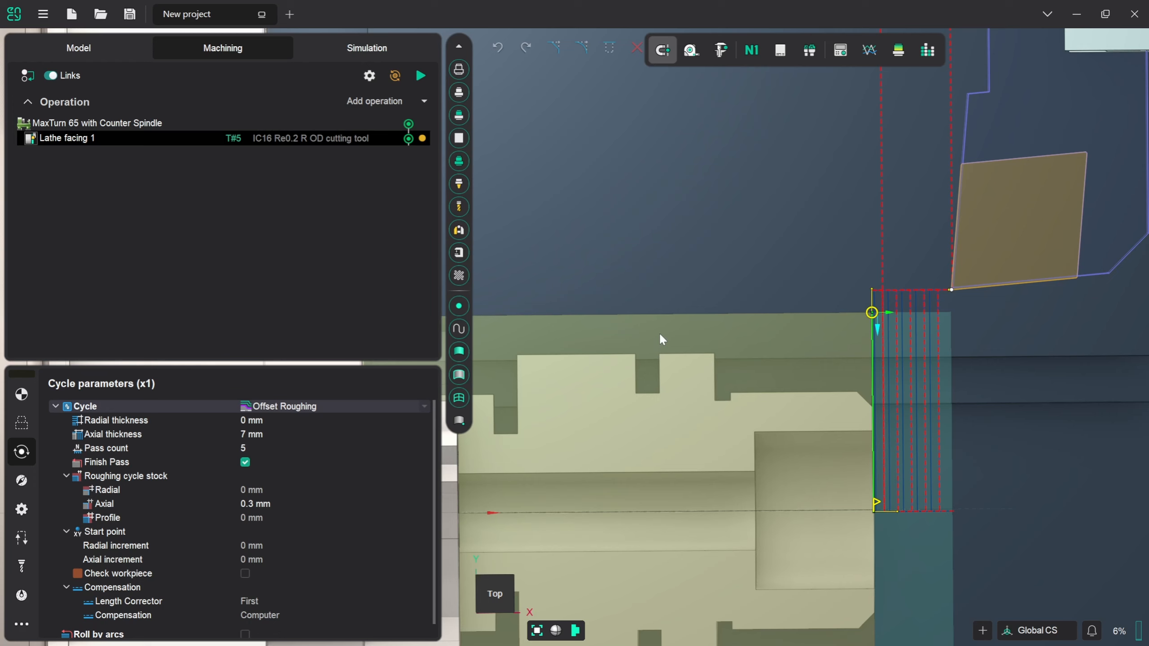
click(425, 101)
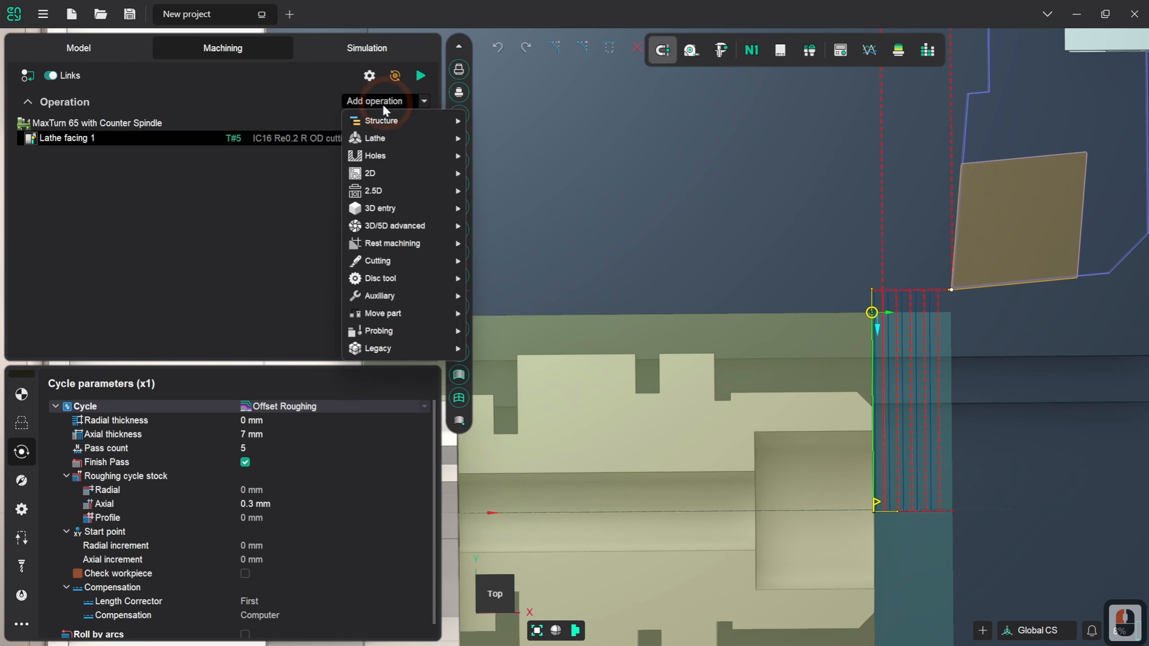
mouse_move(370, 138)
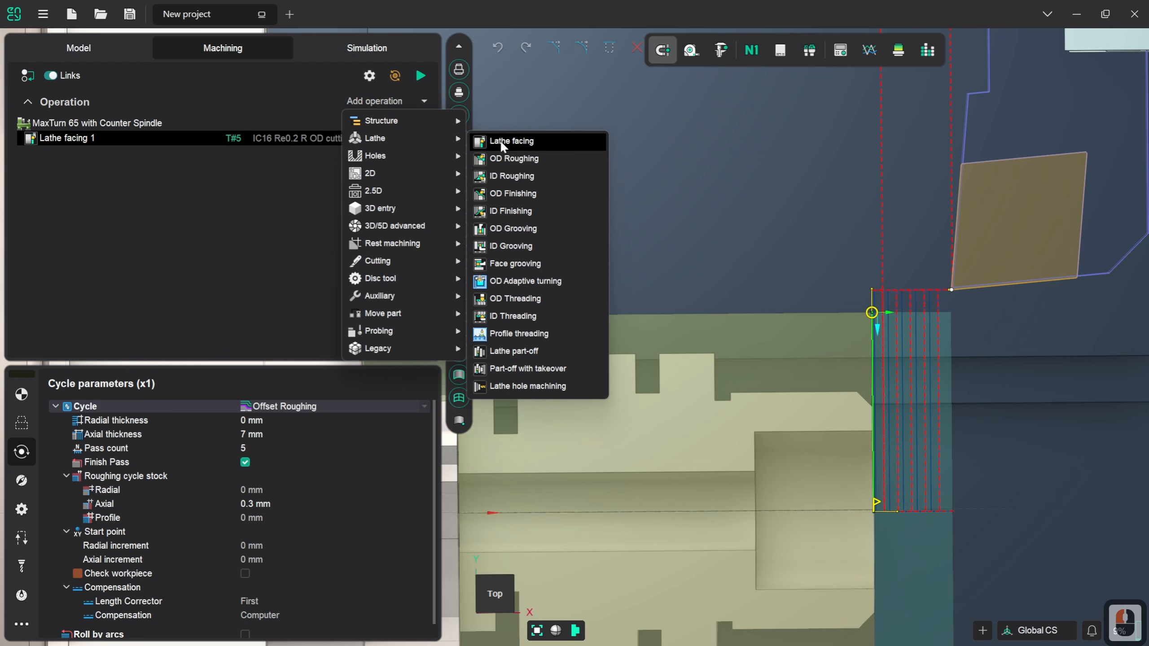
click(528, 222)
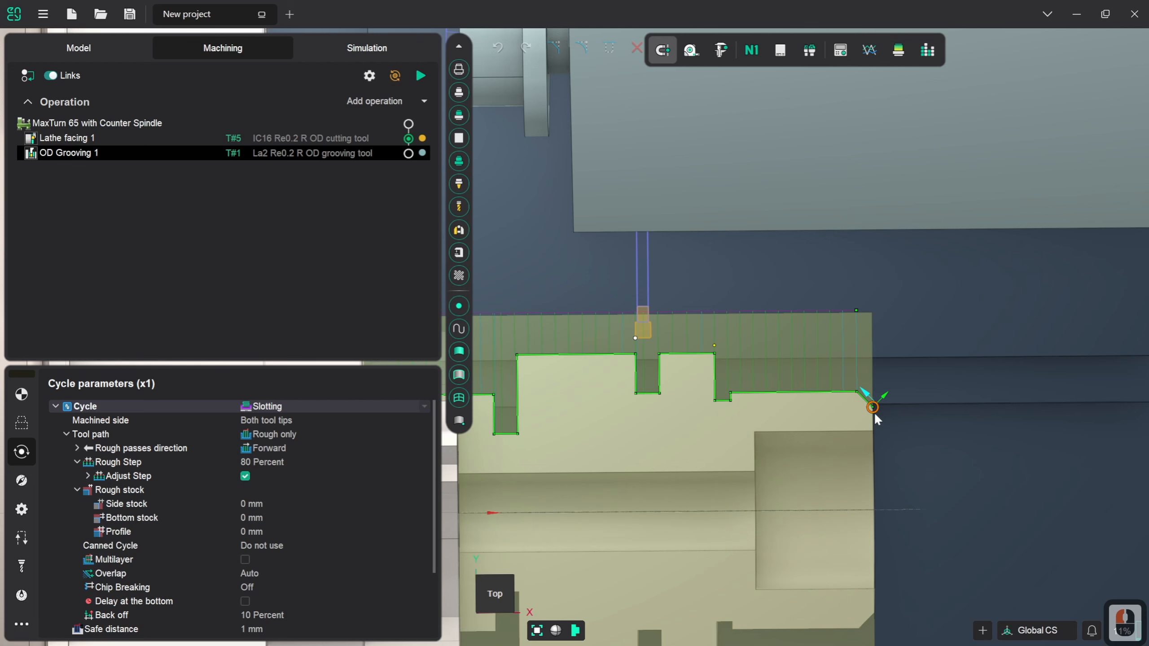
Shorten the OD grooving profile from both ends so it covers only the part's middle groove, and generate its toolpath
scroll(868, 410, down, 2)
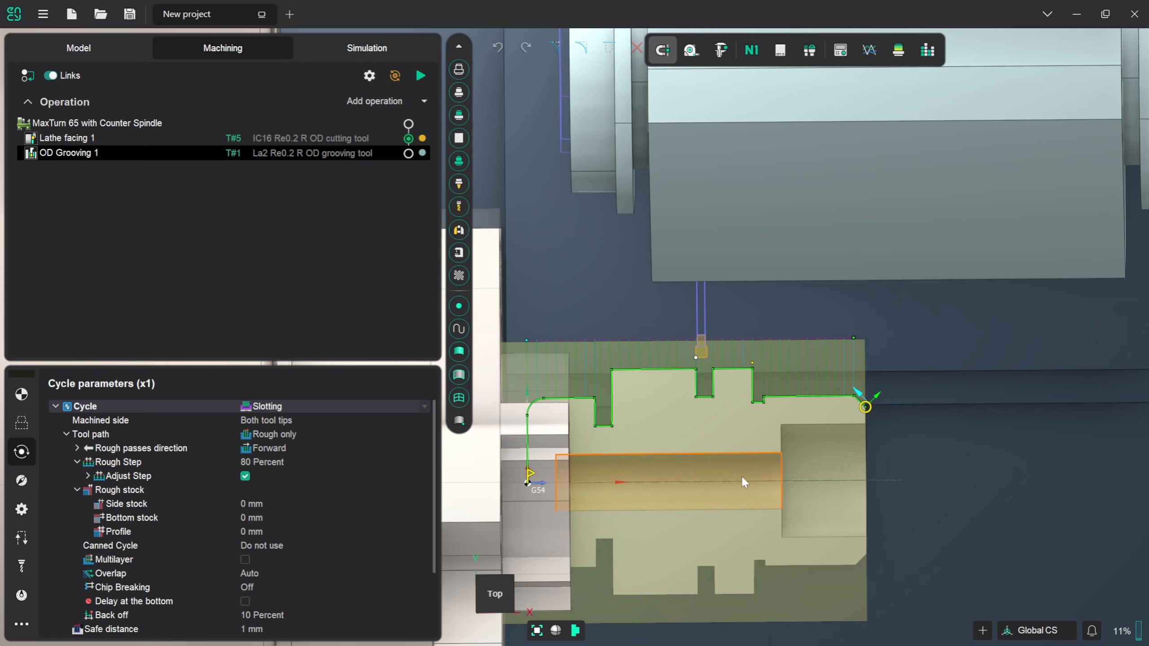
drag(534, 478, 697, 371)
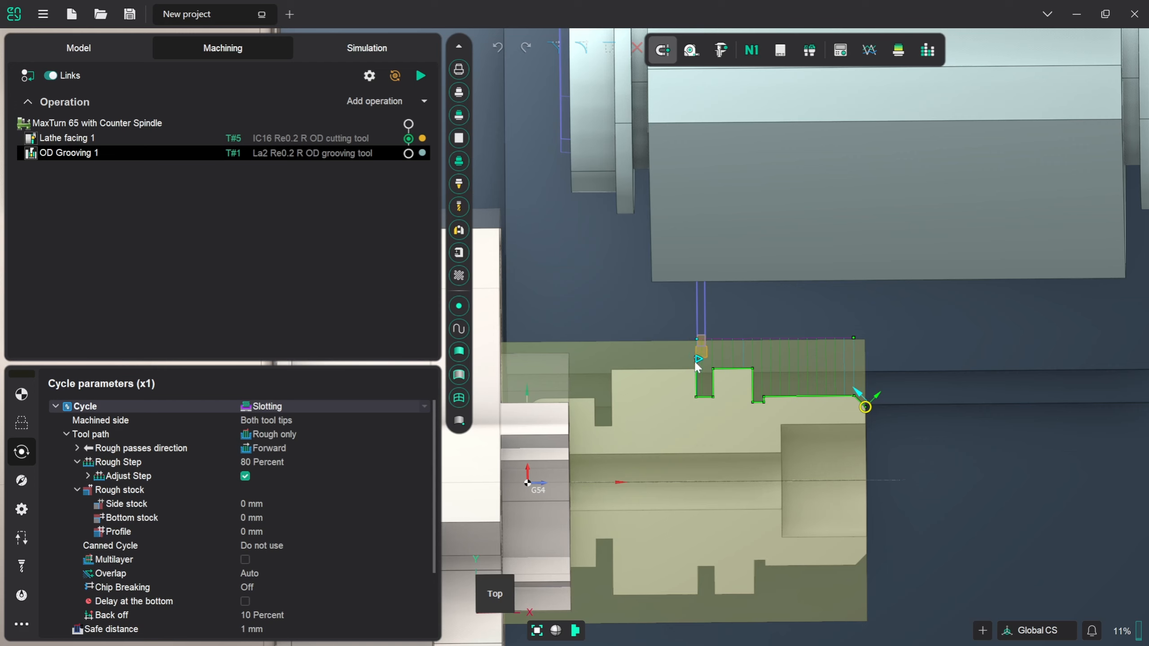
mouse_move(866, 408)
mouse_down()
mouse_move(759, 400)
mouse_move(745, 374)
mouse_up()
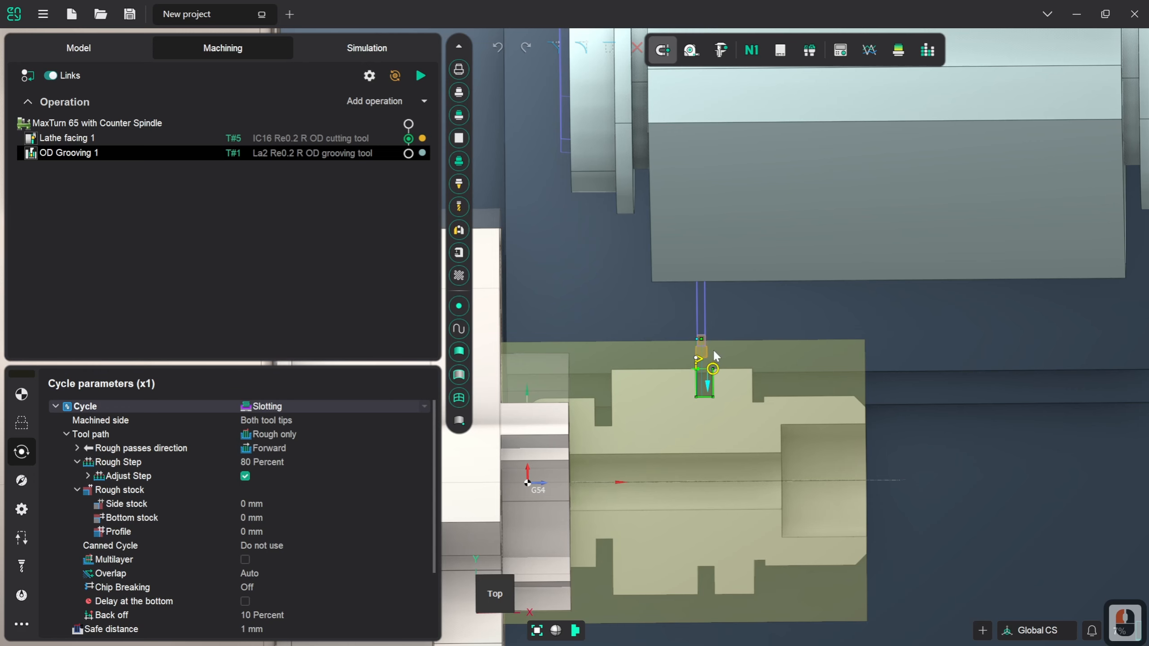
click(422, 77)
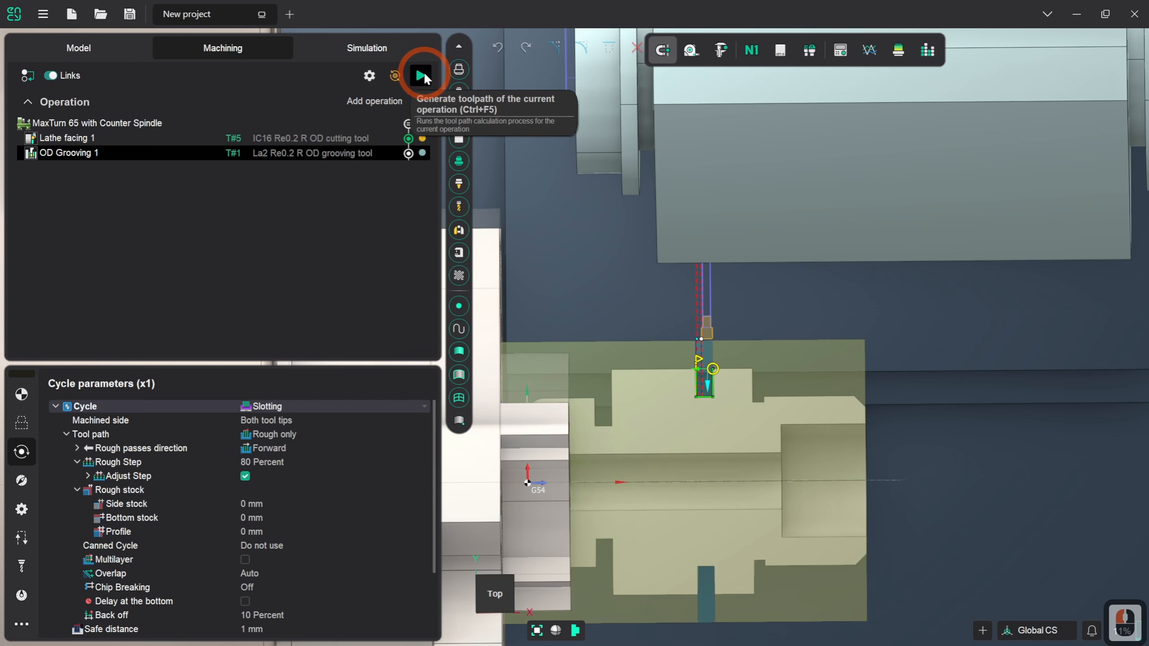
scroll(705, 328, up, 4)
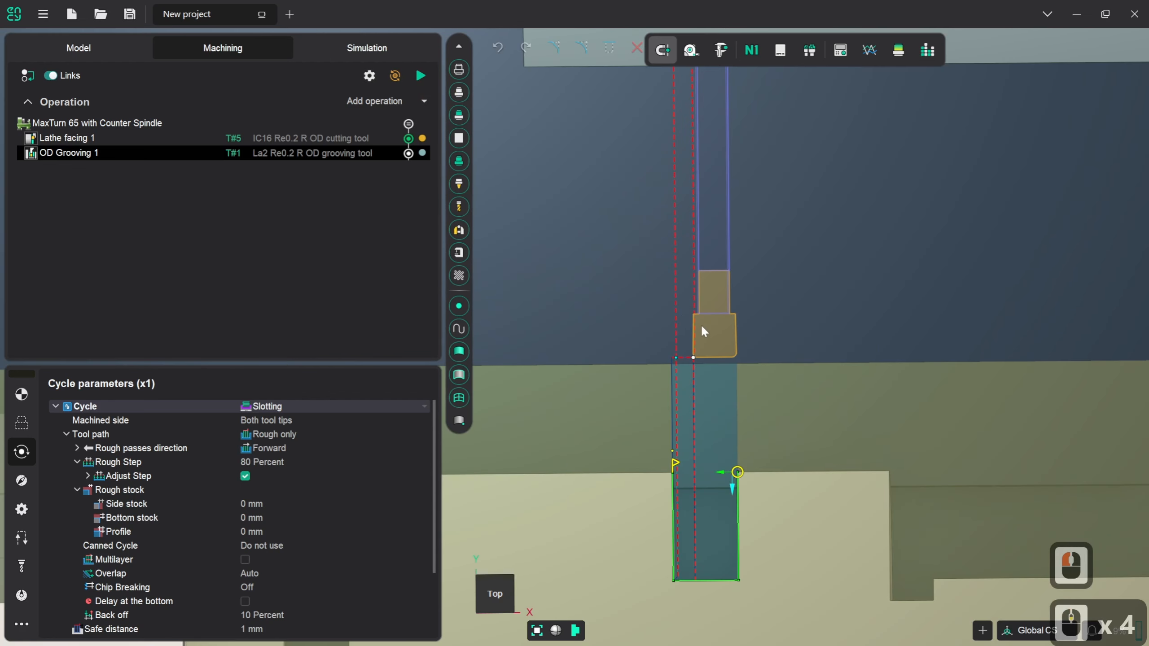
scroll(662, 400, down, 3)
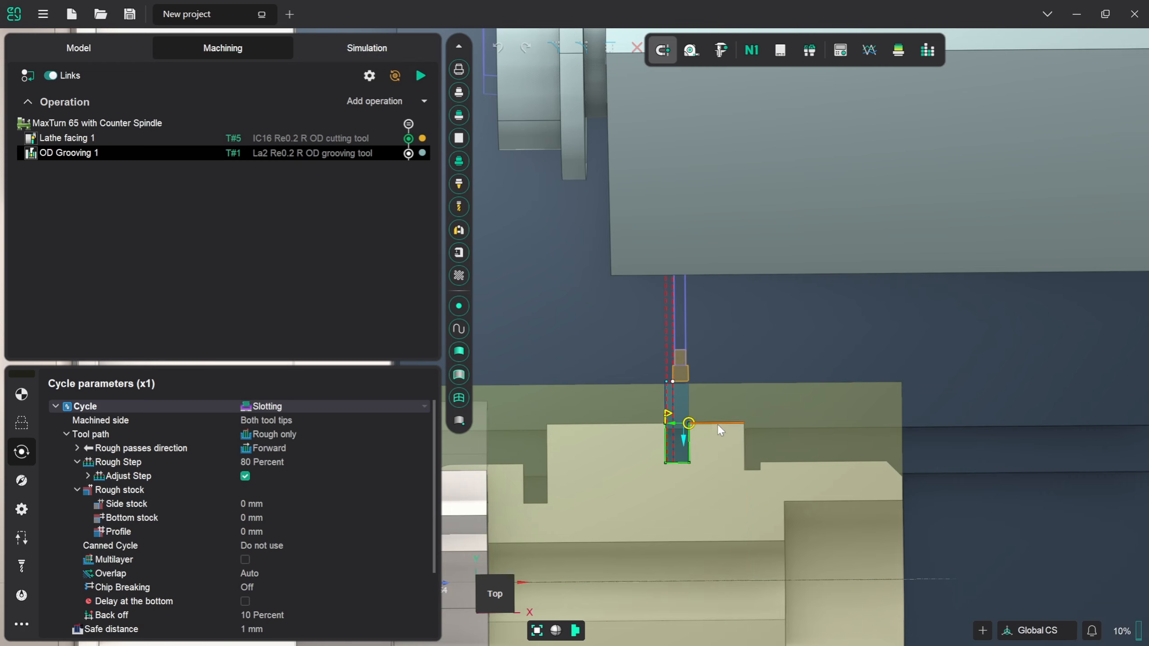
Run the machining simulation of the OD grooving operation at a reduced playback speed
click(367, 47)
click(630, 316)
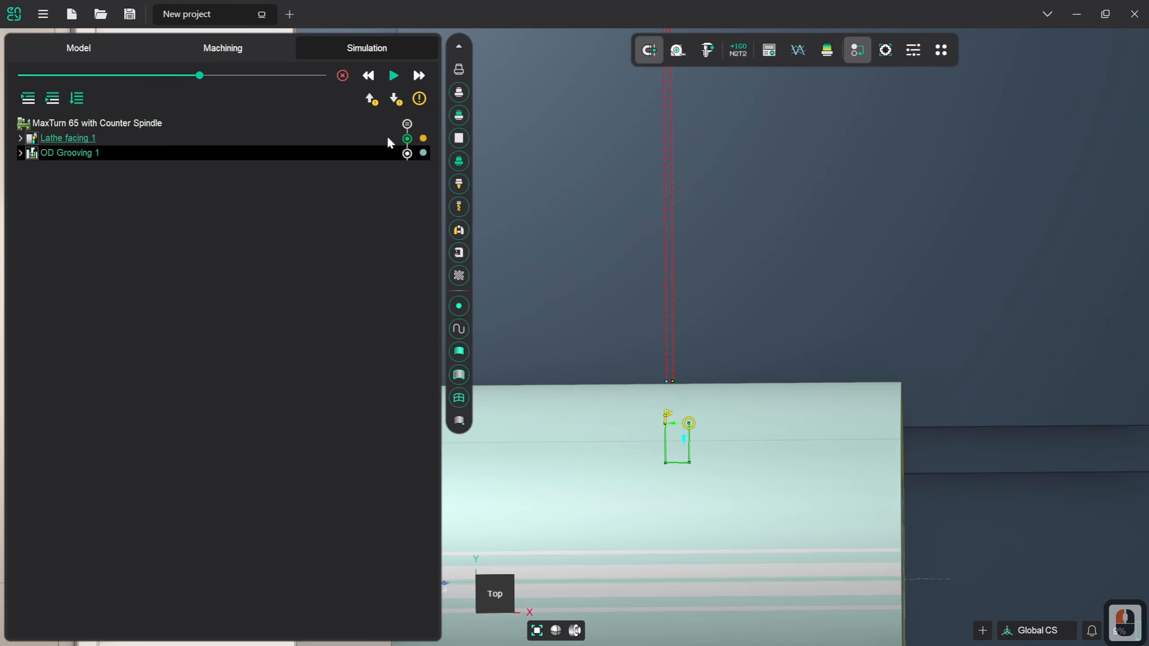
drag(200, 76, 151, 75)
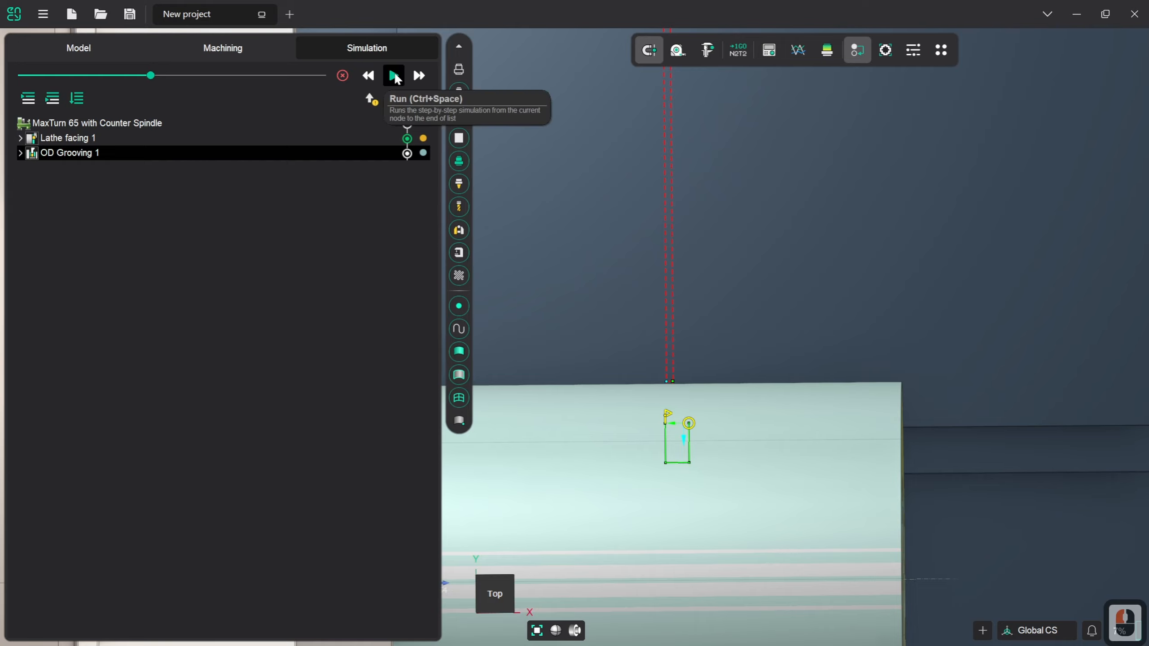
click(396, 79)
scroll(634, 352, down, 2)
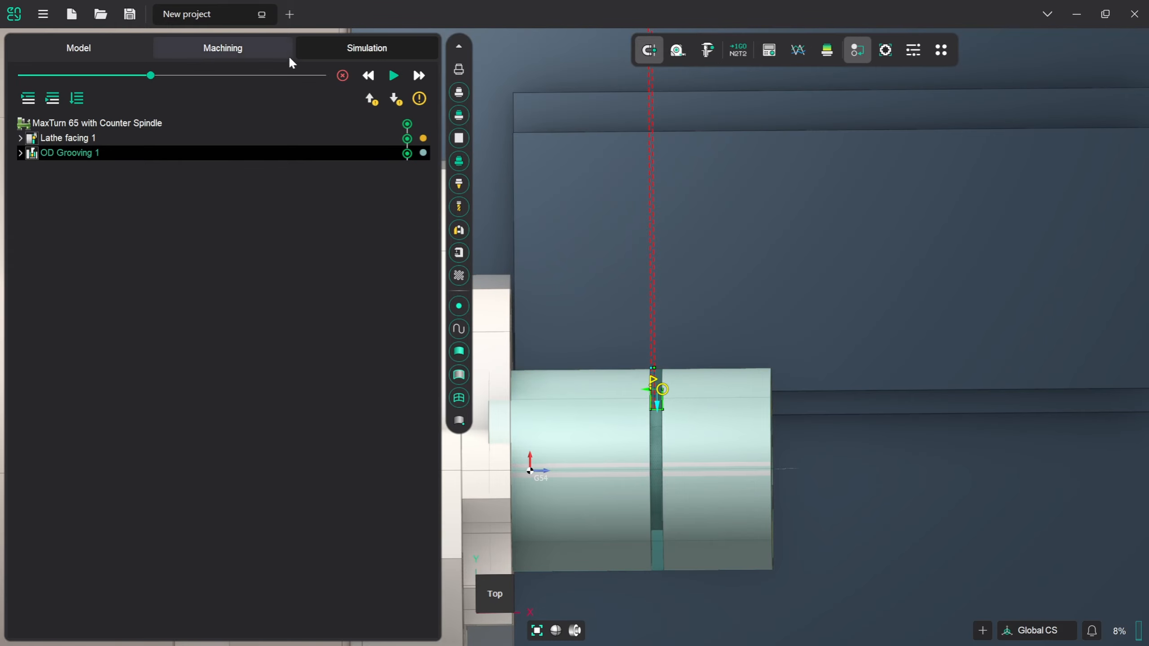
Return to the machining operations and add an OD Roughing operation after the OD grooving operation
click(252, 46)
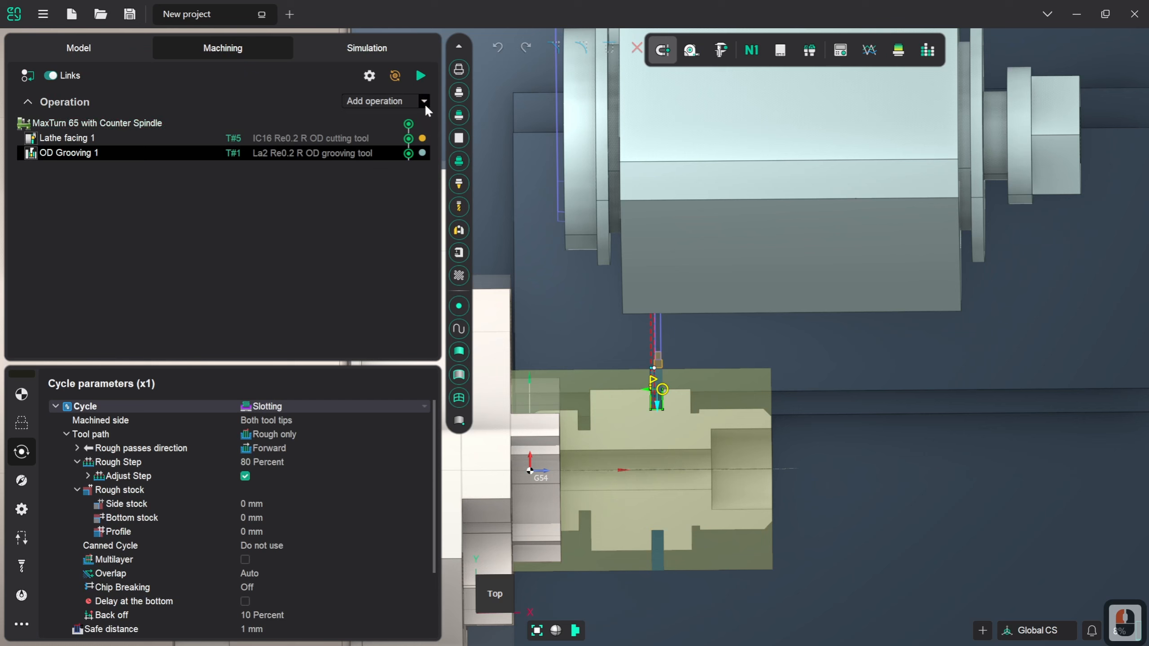
click(424, 101)
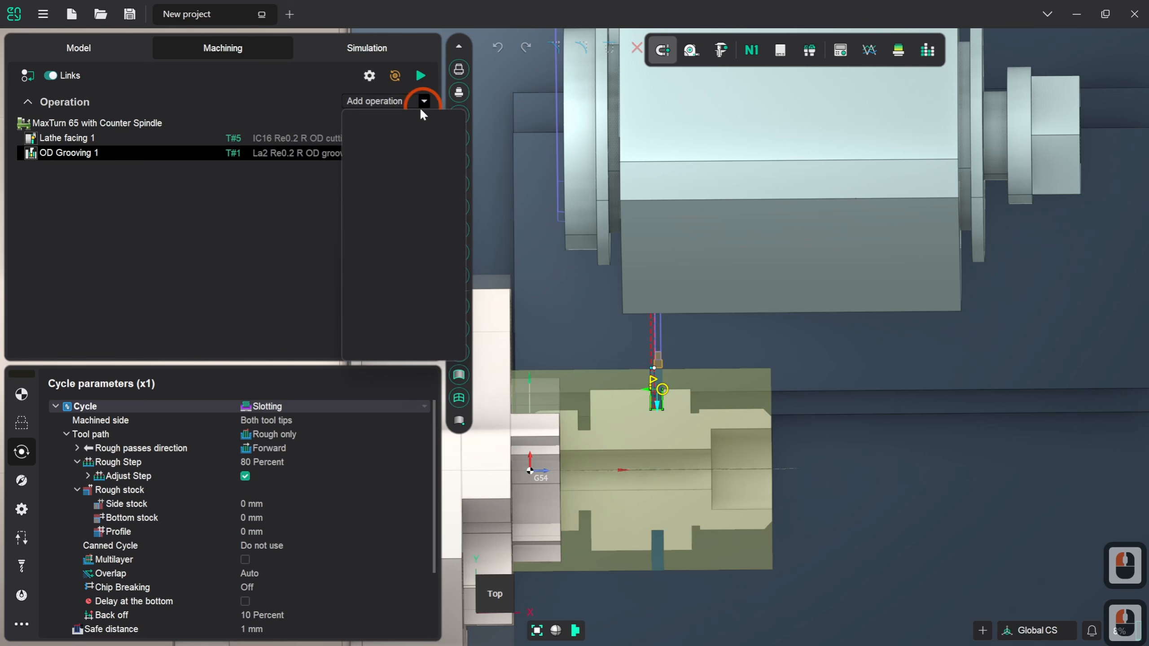
mouse_move(367, 135)
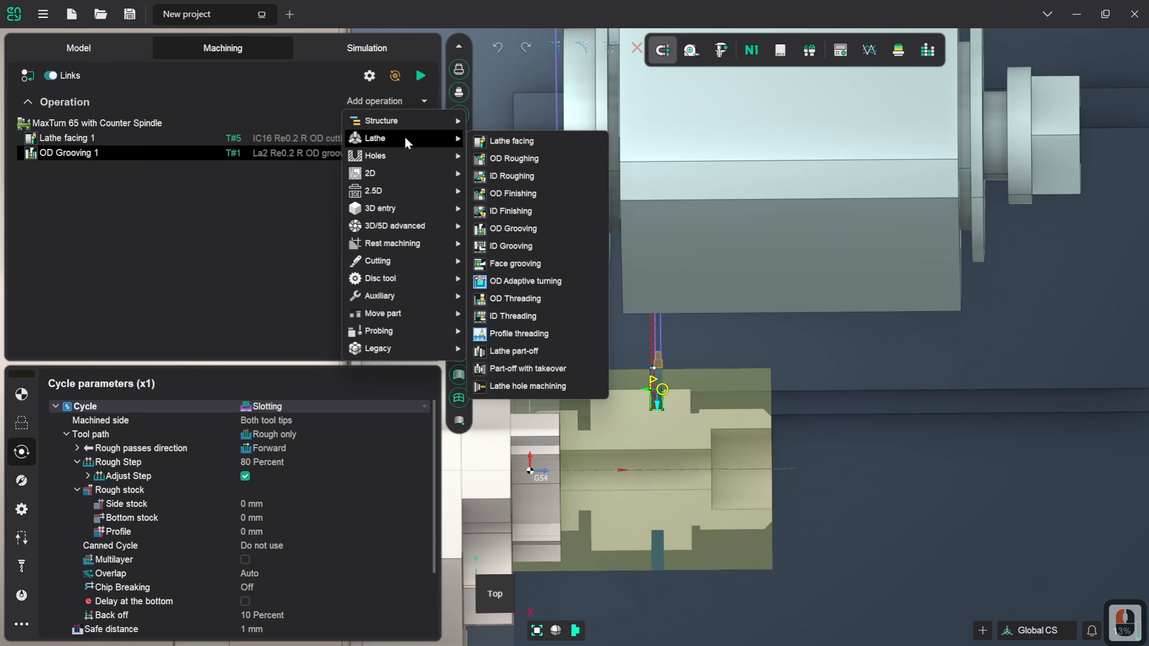
click(543, 157)
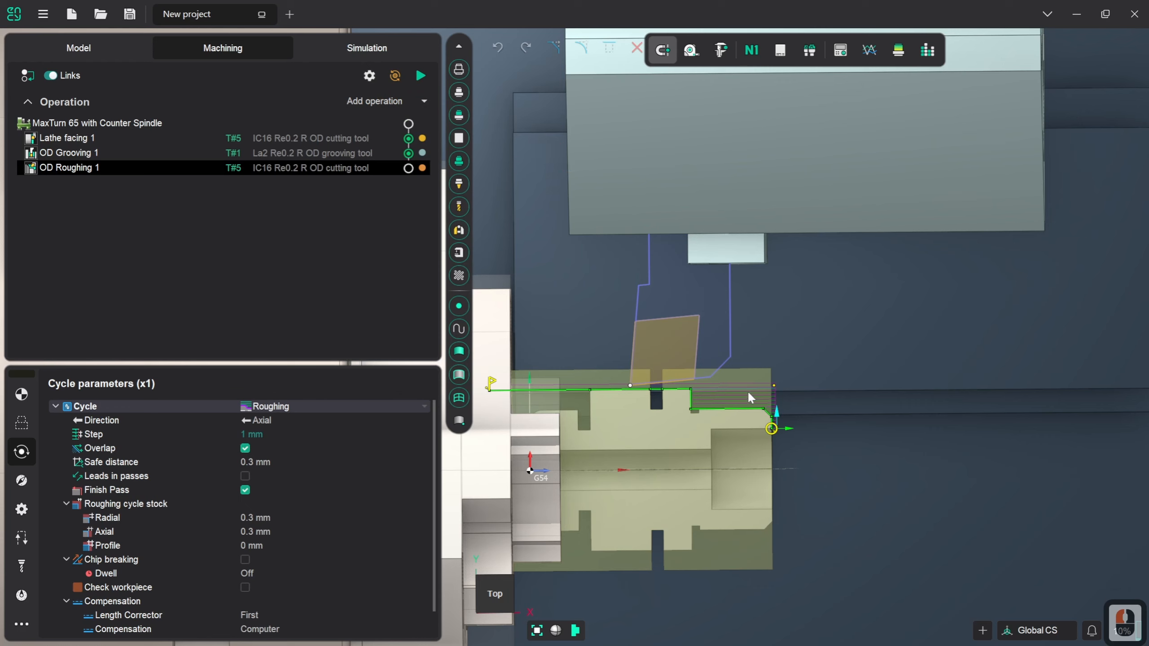
Shorten the OD roughing profile from its chuck-side end so it stops at the near edge of the middle groove
click(492, 383)
drag(493, 384, 556, 385)
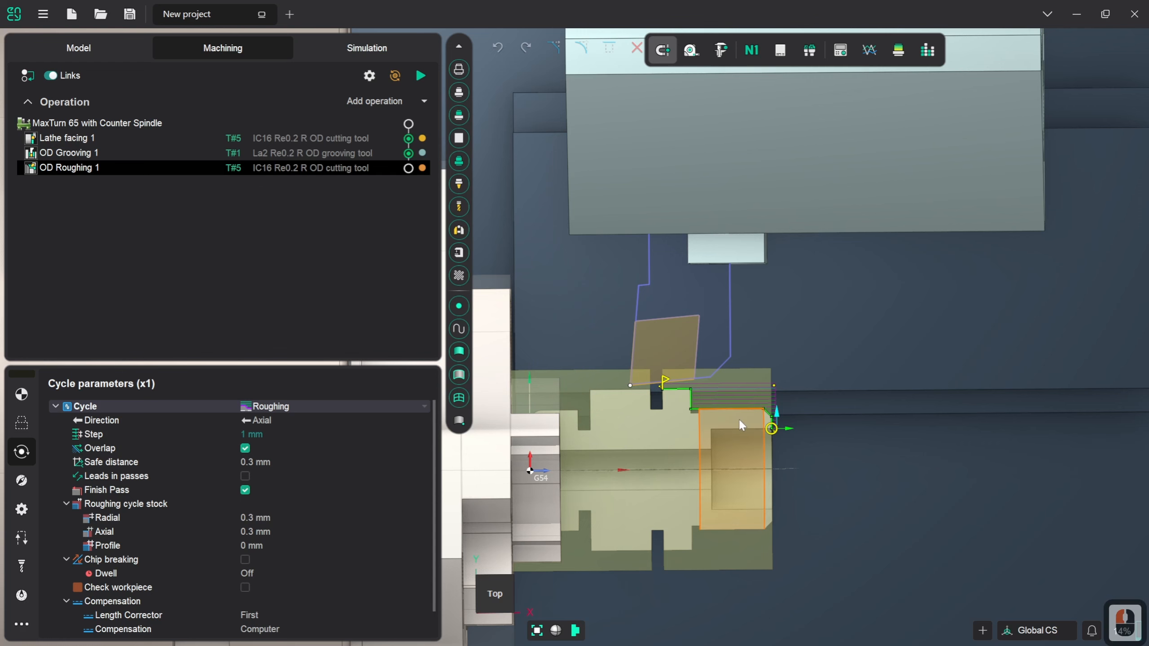
scroll(738, 419, up, 3)
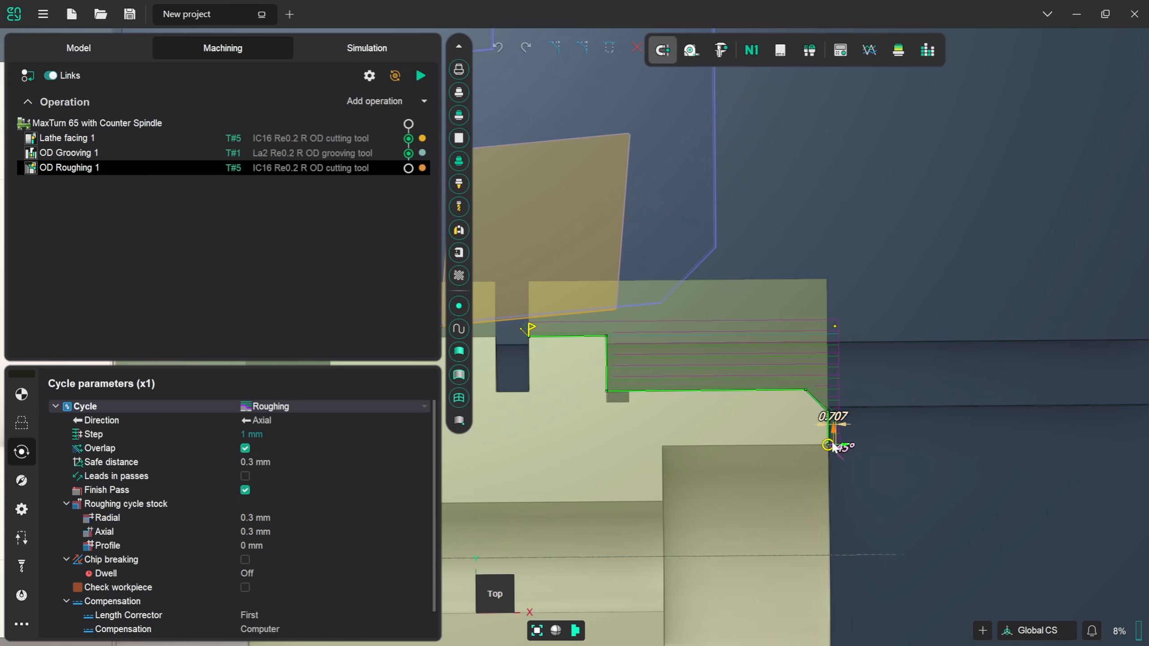
scroll(833, 466, down, 2)
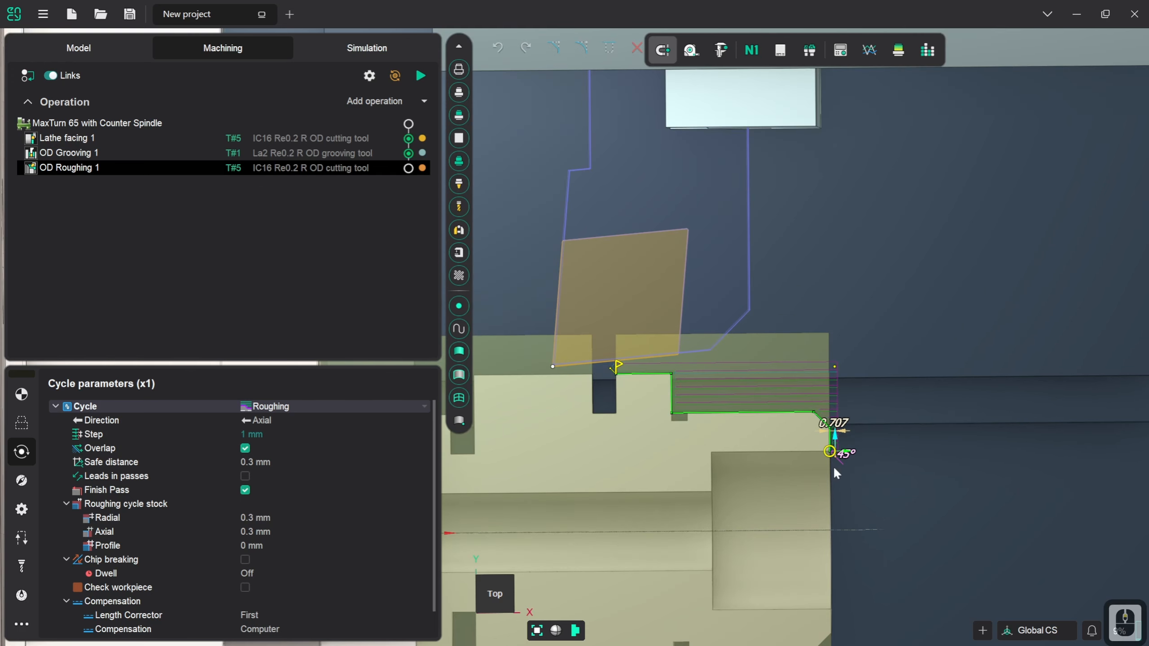
Enable Check workpiece for the OD roughing cycle and generate its toolpath
scroll(750, 338, up, 2)
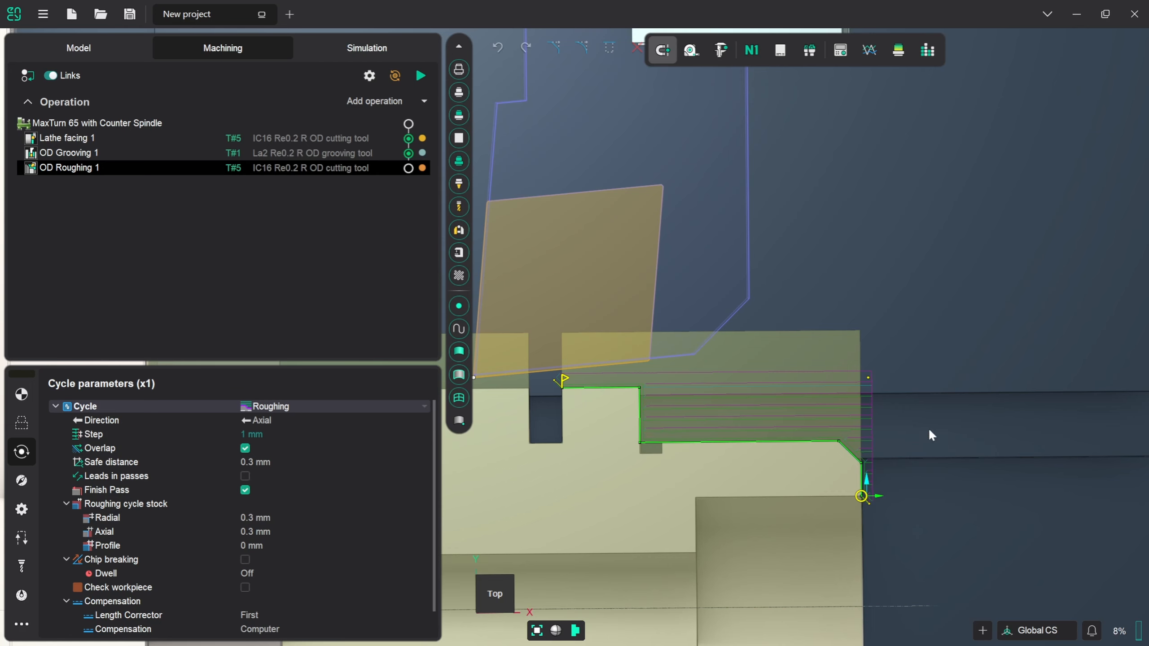
click(245, 587)
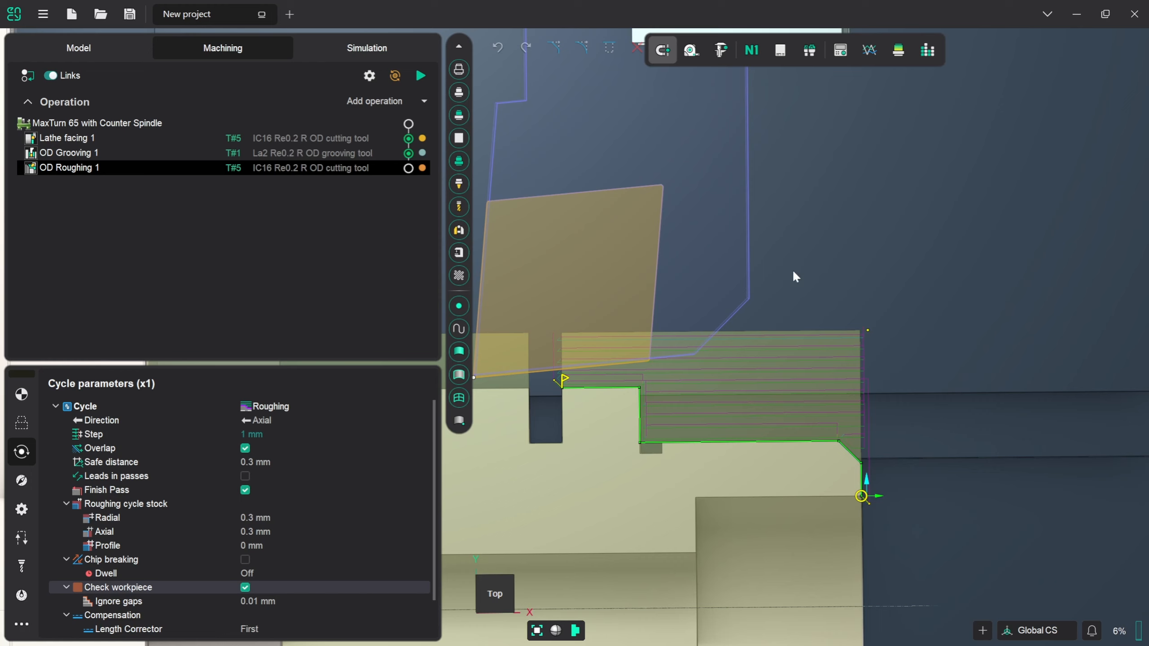
click(419, 77)
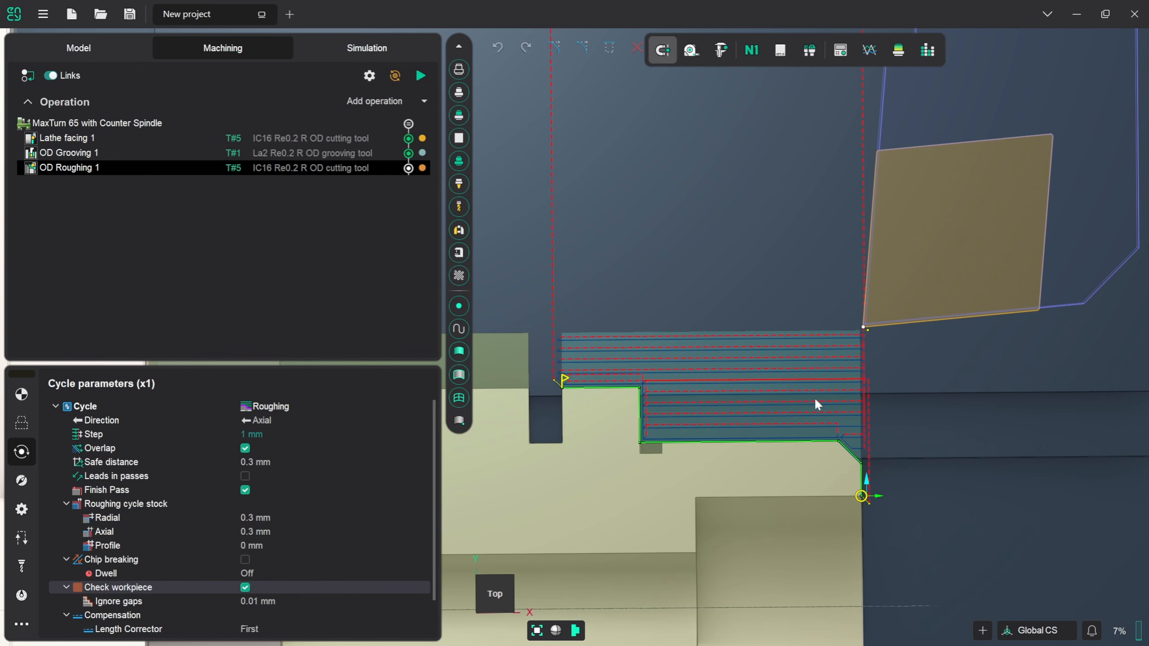
Run the machining simulation of the OD roughing operation, raising the playback speed while it runs
click(375, 49)
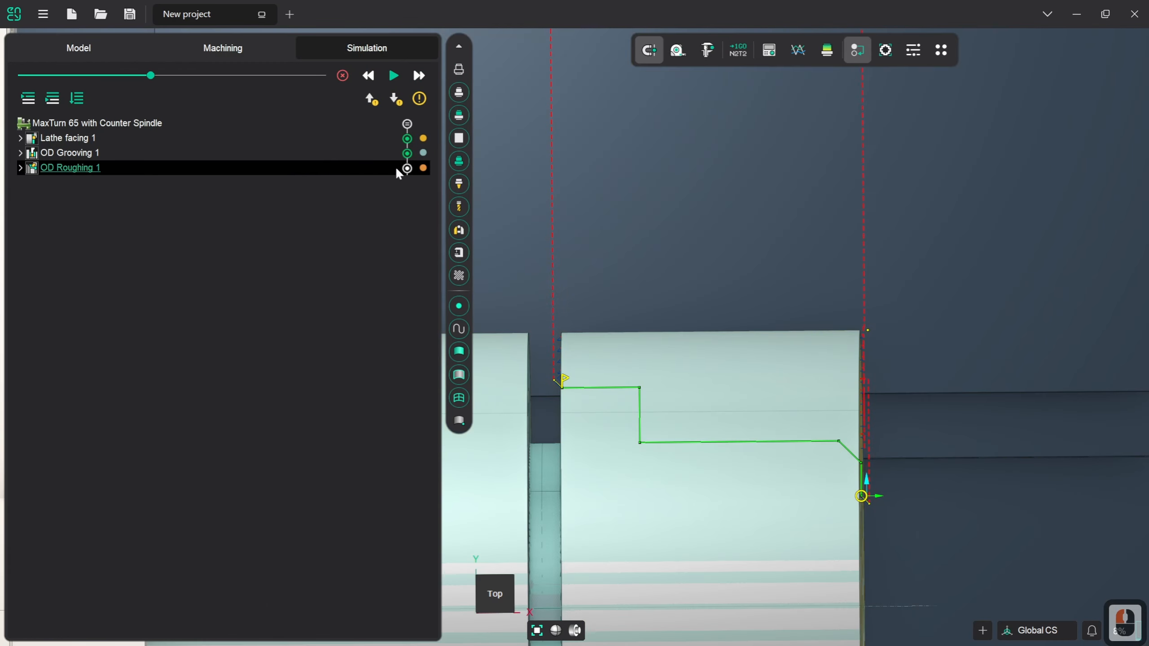
click(165, 75)
click(372, 94)
click(396, 76)
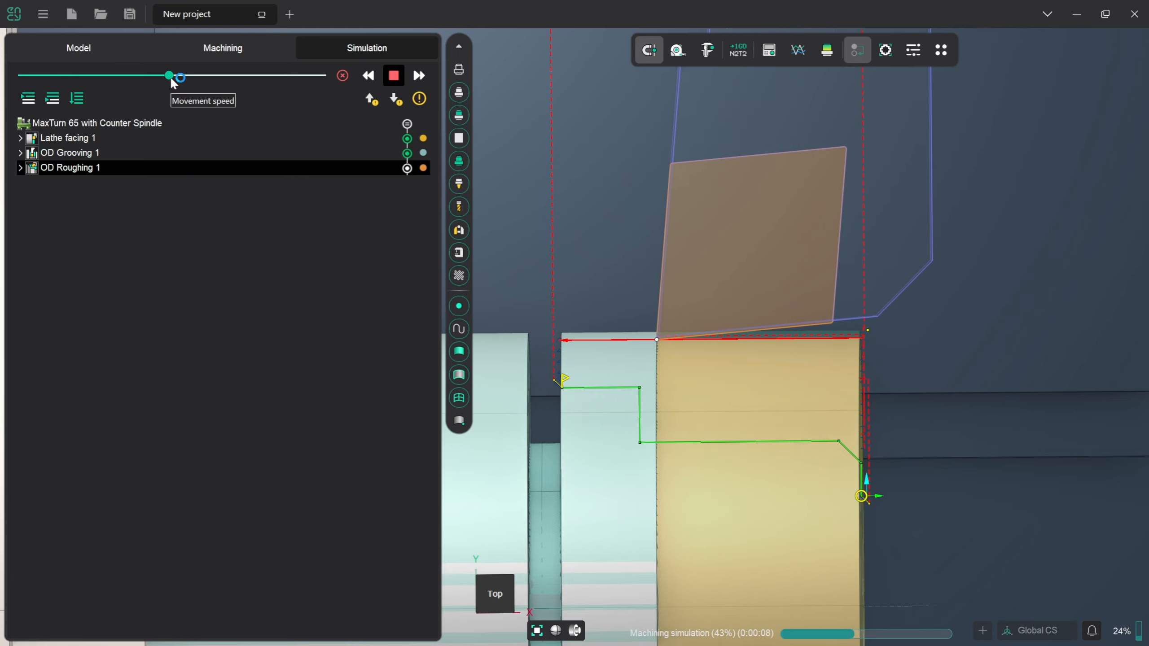
drag(171, 80, 215, 86)
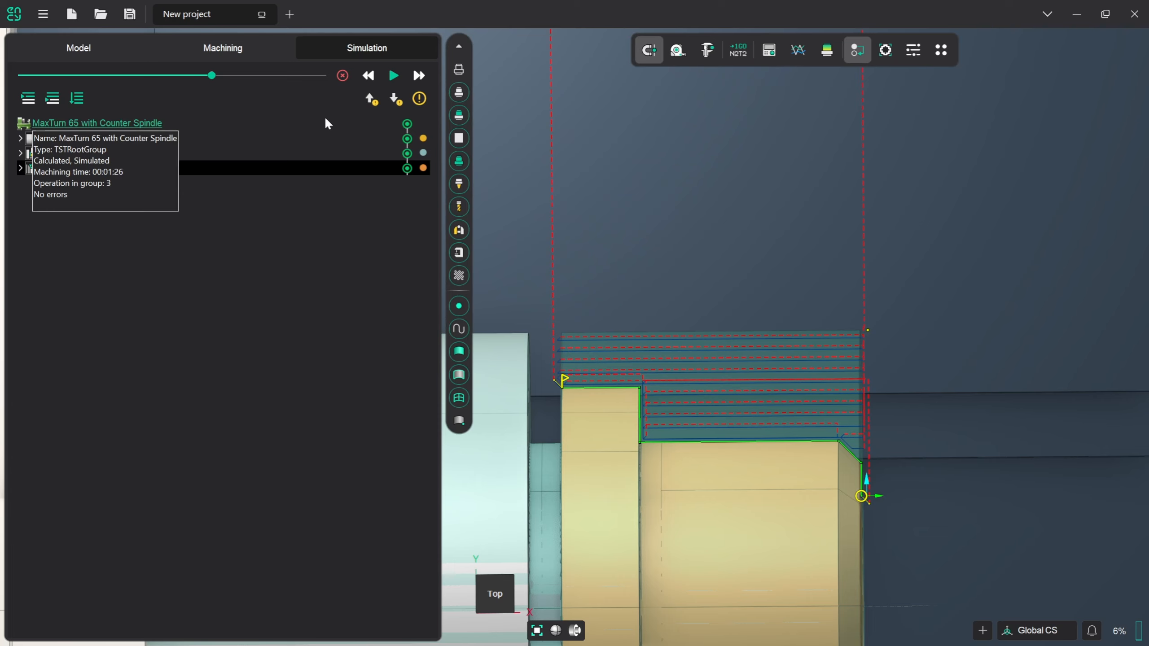
Return to the machining operations and add a second OD Grooving operation after the OD roughing operation
click(244, 49)
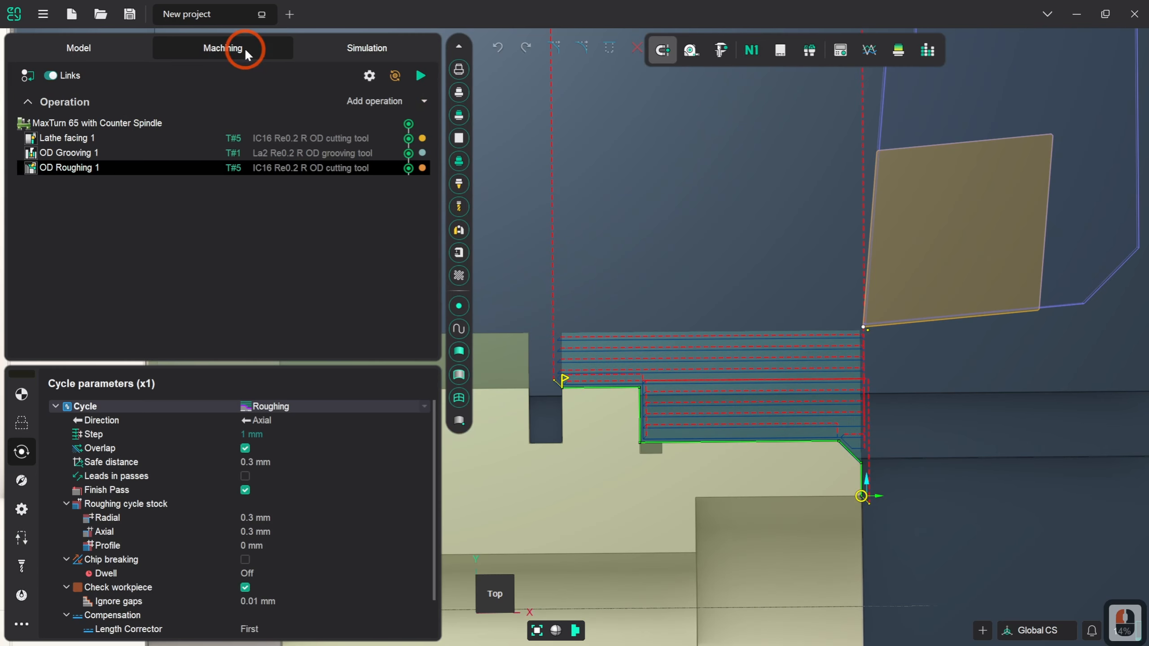
click(559, 377)
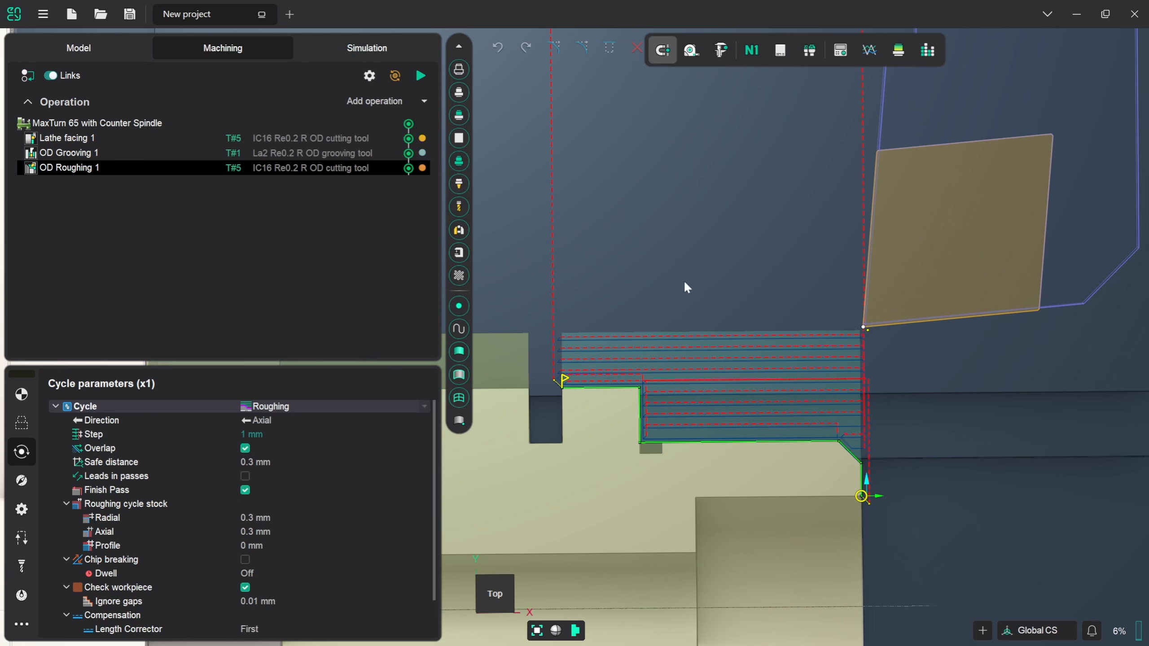
click(423, 100)
click(394, 139)
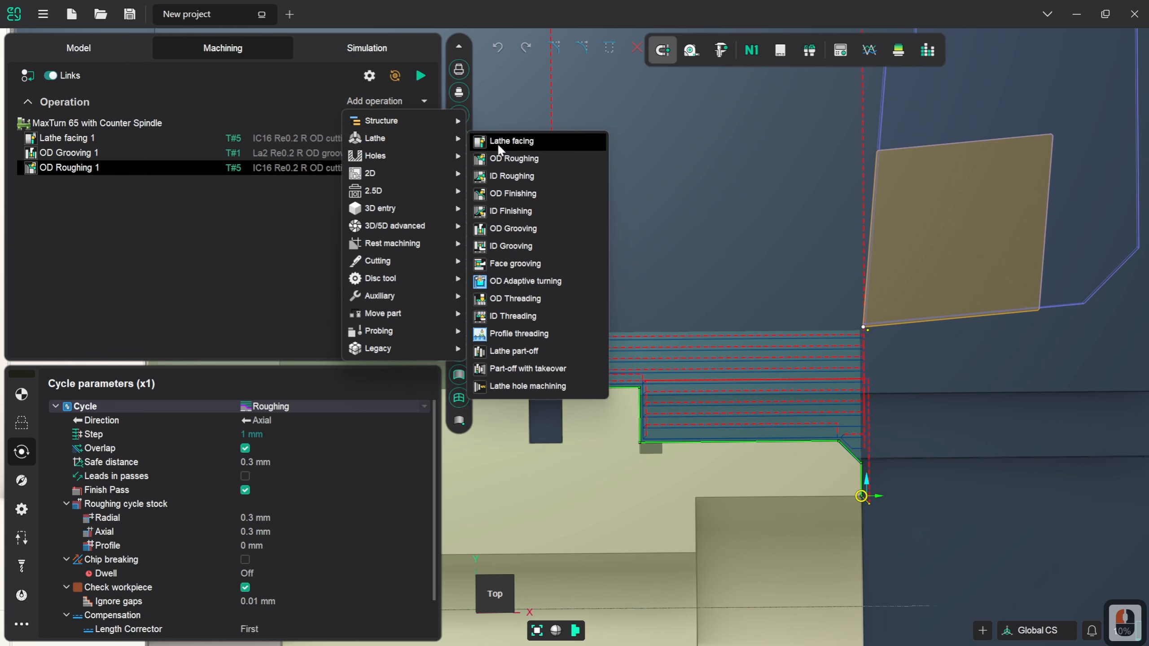
click(510, 227)
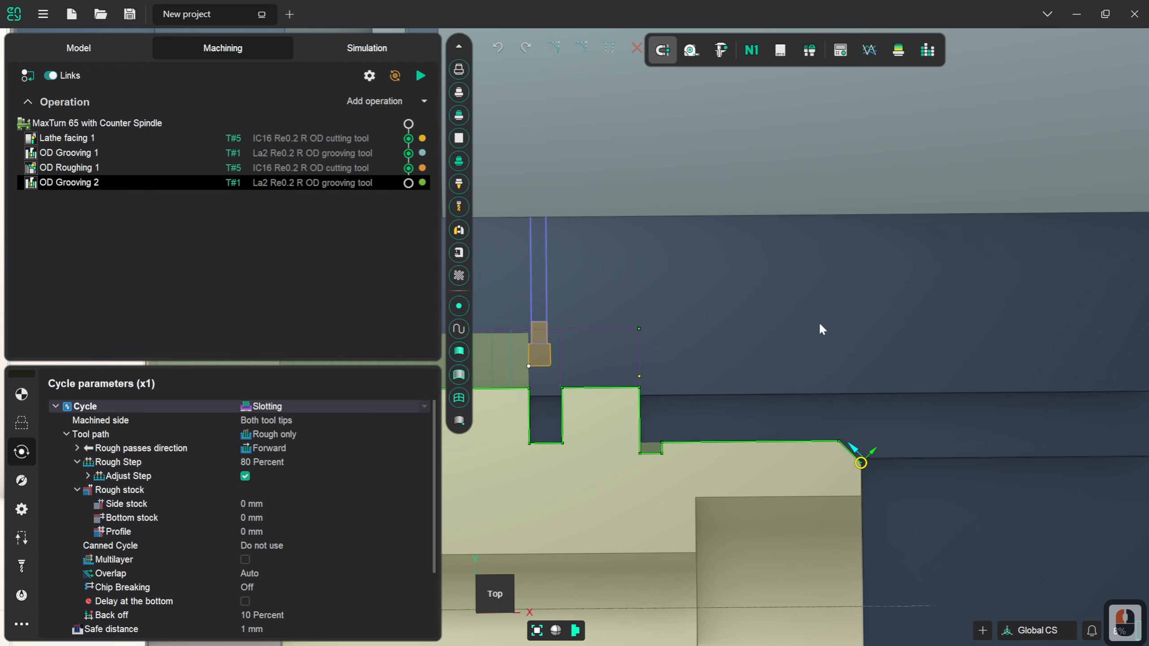
Shorten the second OD grooving profile from both ends to cover only the shallow groove beside the roughed shoulder, and generate its toolpath
scroll(822, 329, down, 2)
scroll(708, 376, up, 2)
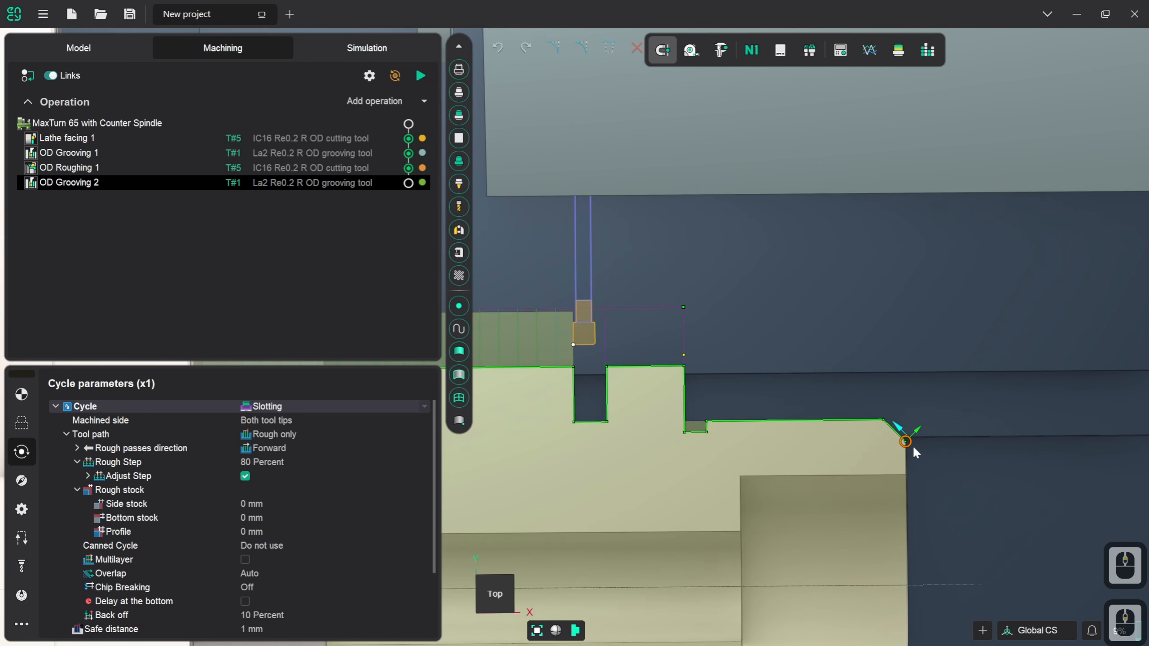
mouse_move(912, 446)
mouse_down()
mouse_move(807, 419)
mouse_move(706, 421)
mouse_up()
scroll(774, 443, down, 4)
scroll(588, 543, up, 3)
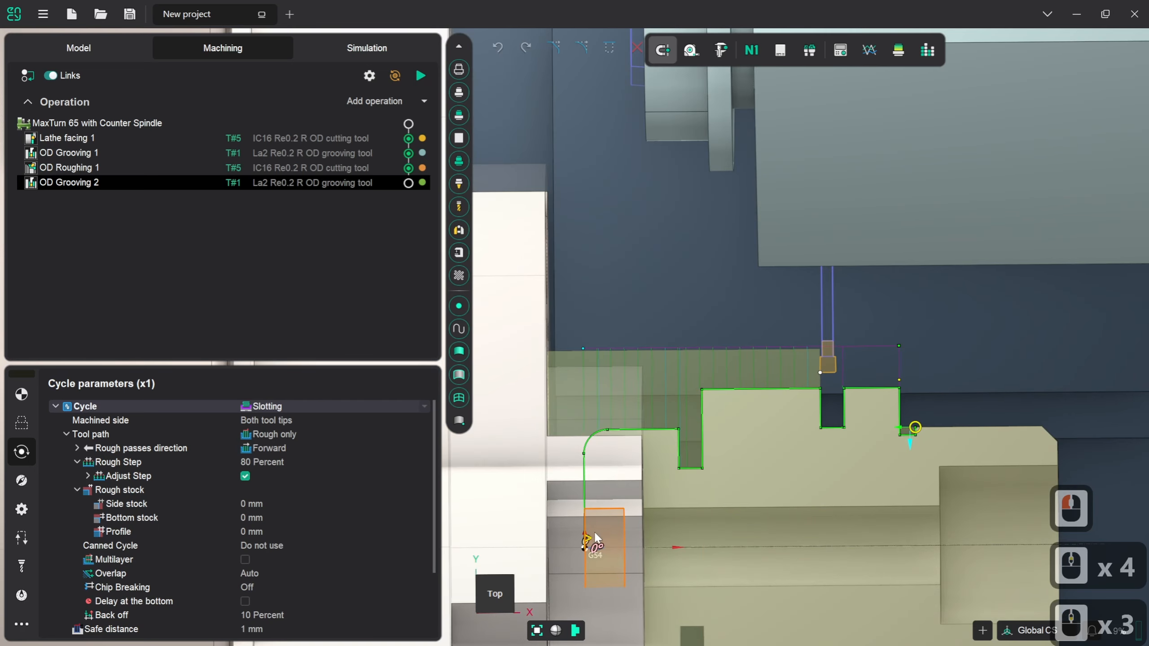
scroll(591, 540, up, 1)
mouse_move(588, 546)
mouse_down()
mouse_move(871, 341)
mouse_move(1008, 324)
mouse_up()
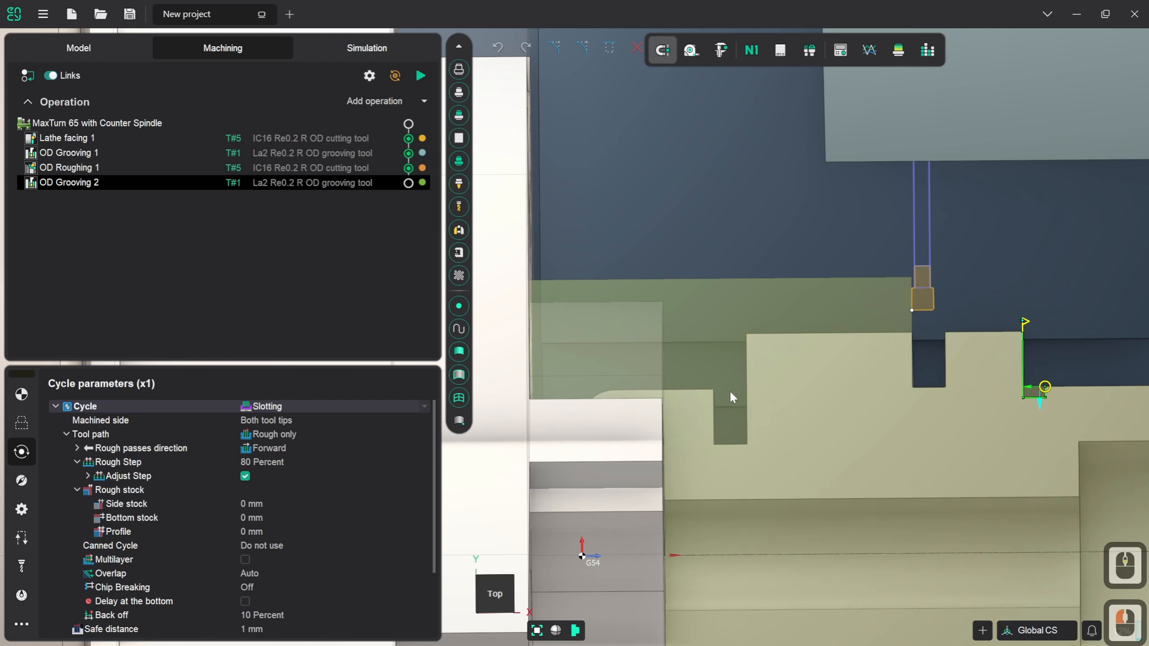
scroll(729, 390, down, 2)
scroll(924, 383, up, 3)
scroll(710, 272, down, 1)
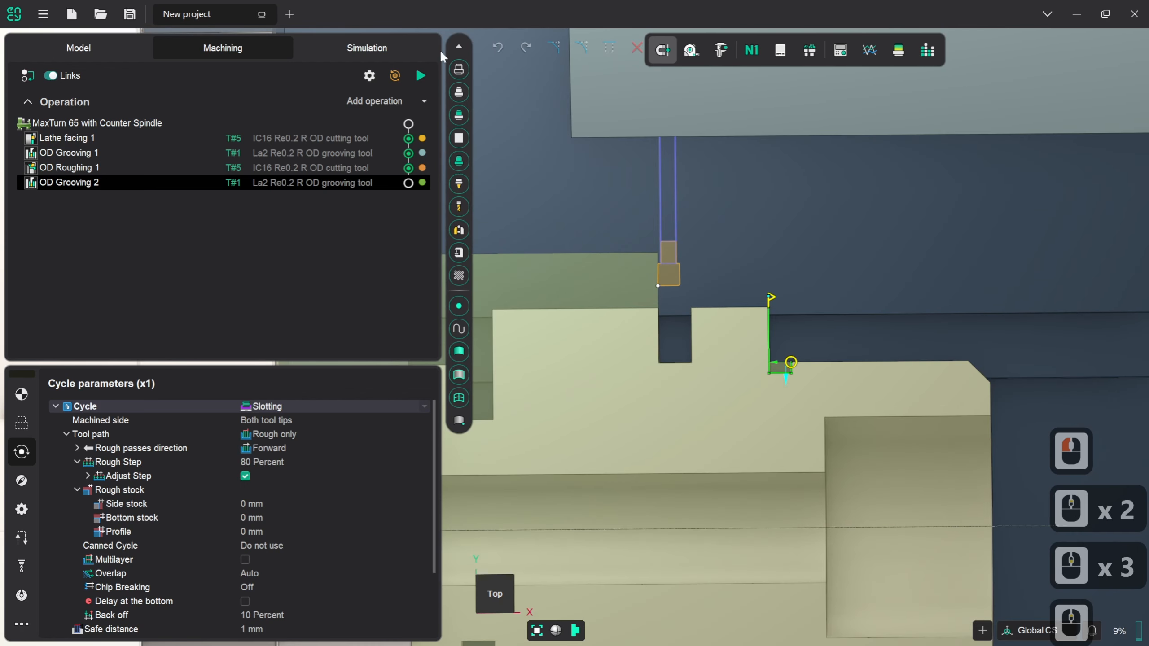
click(419, 76)
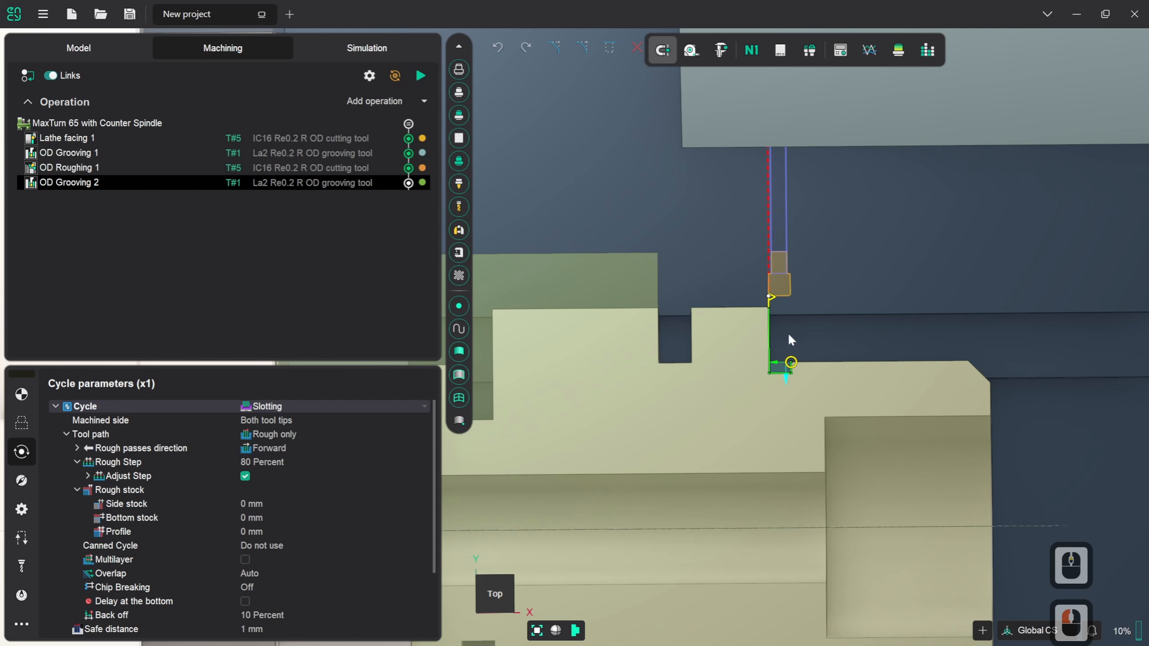
Run the machining simulation of the second OD grooving operation
click(391, 47)
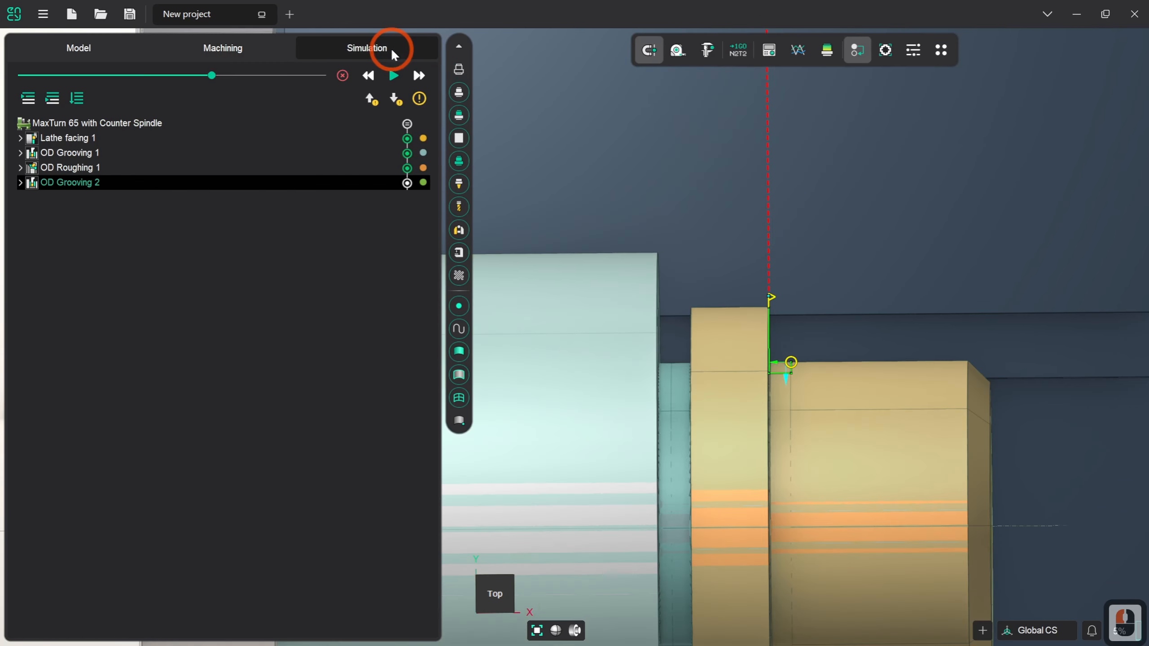
click(392, 79)
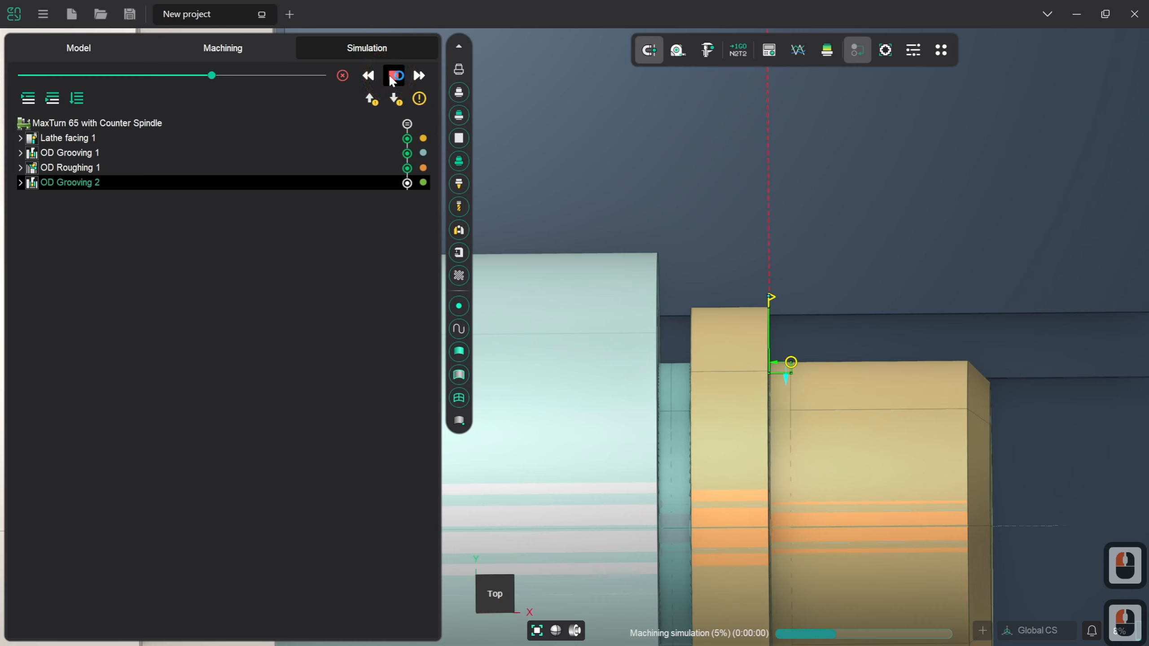